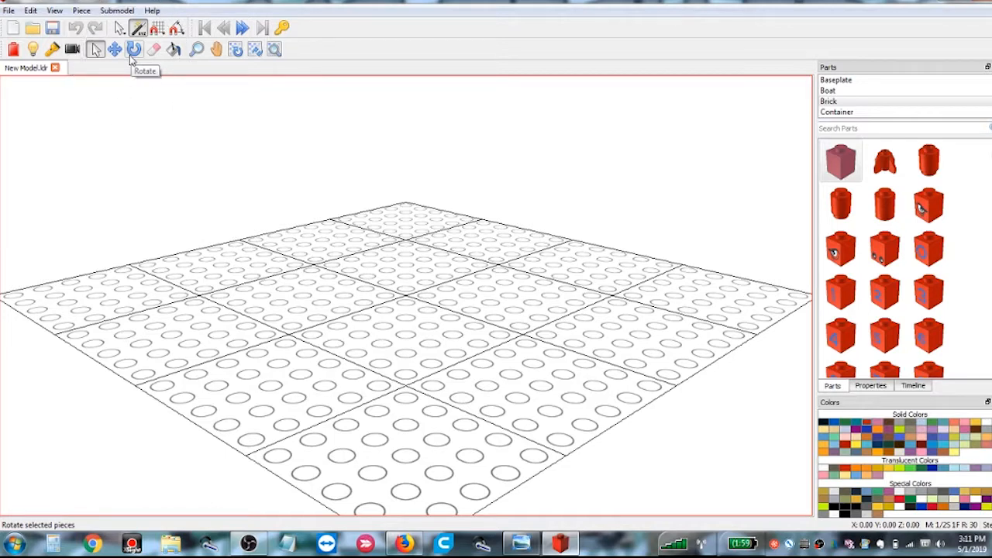
{"action": "left_click", "coordinate": [156, 56]}
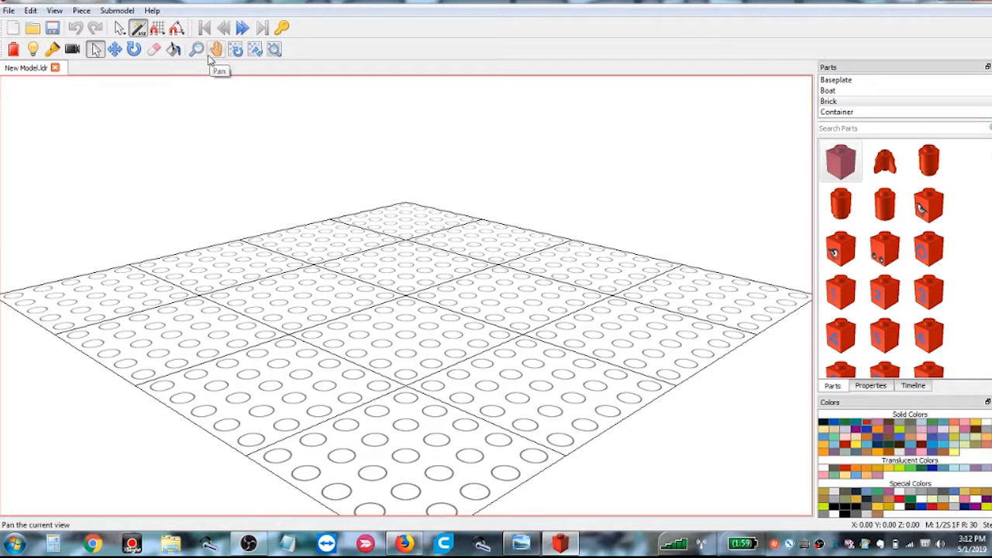
{"action": "key", "text": "ctrl"}
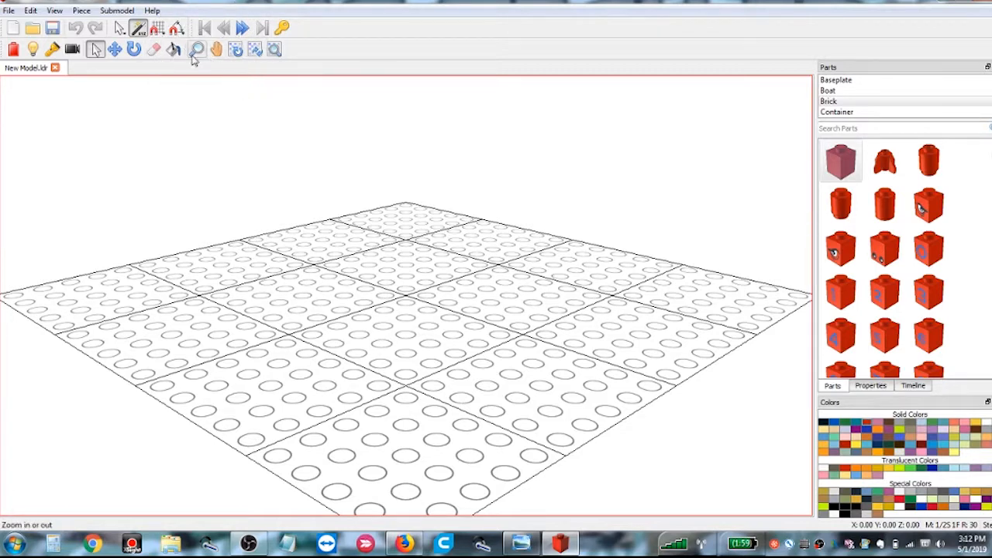
{"action": "key", "text": "ctrl"}
Step: Open the model file Flash.ldr from the Desktop
{"action": "left_click", "coordinate": [10, 13]}
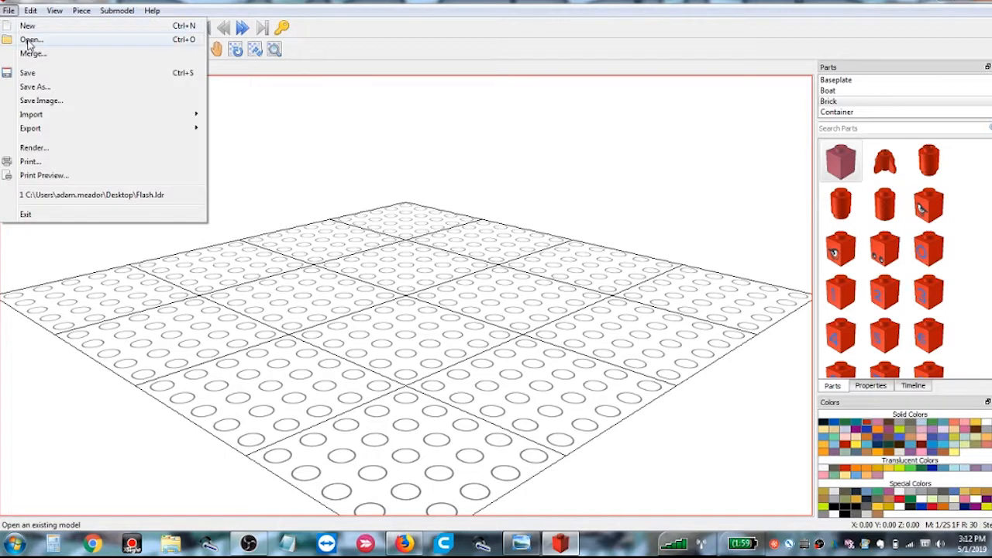
{"action": "key", "text": "ctrl"}
{"action": "left_click", "coordinate": [28, 40]}
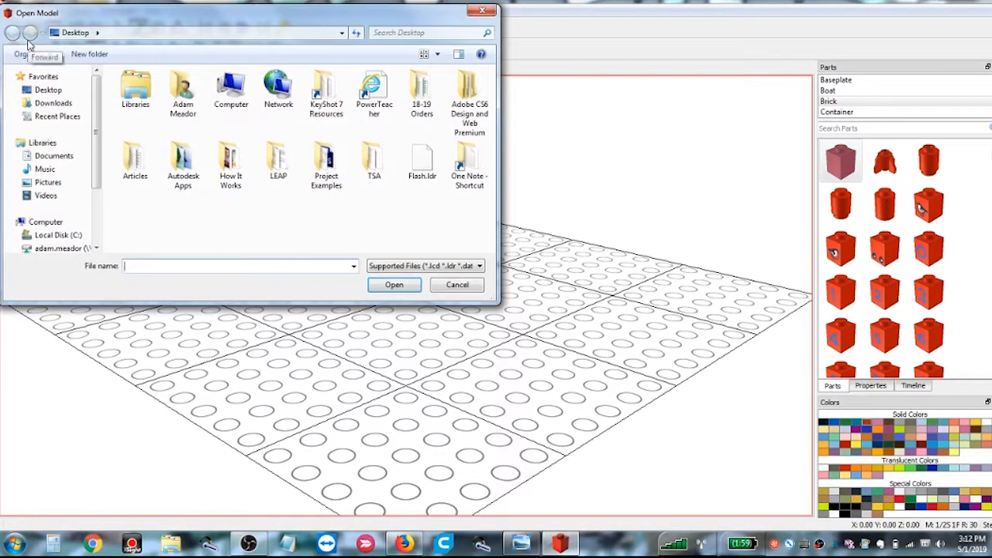
{"action": "key", "text": "ctrl"}
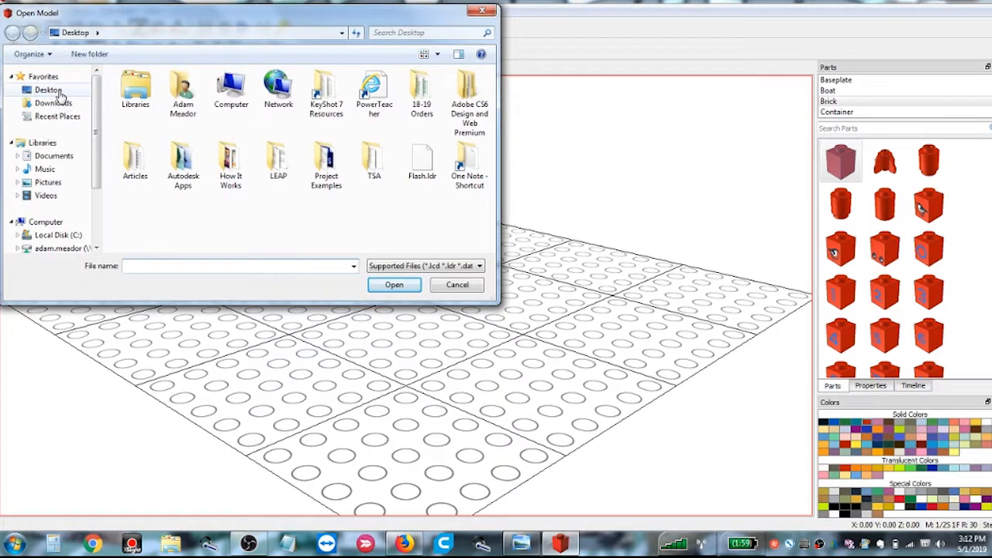
{"action": "key", "text": "ctrl"}
{"action": "left_click", "coordinate": [411, 166]}
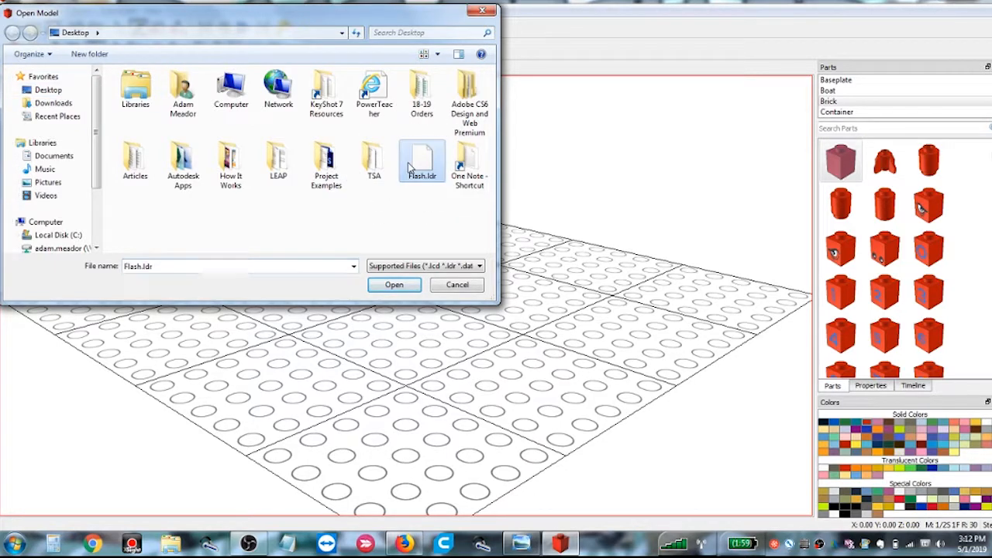
{"action": "left_click", "coordinate": [394, 285]}
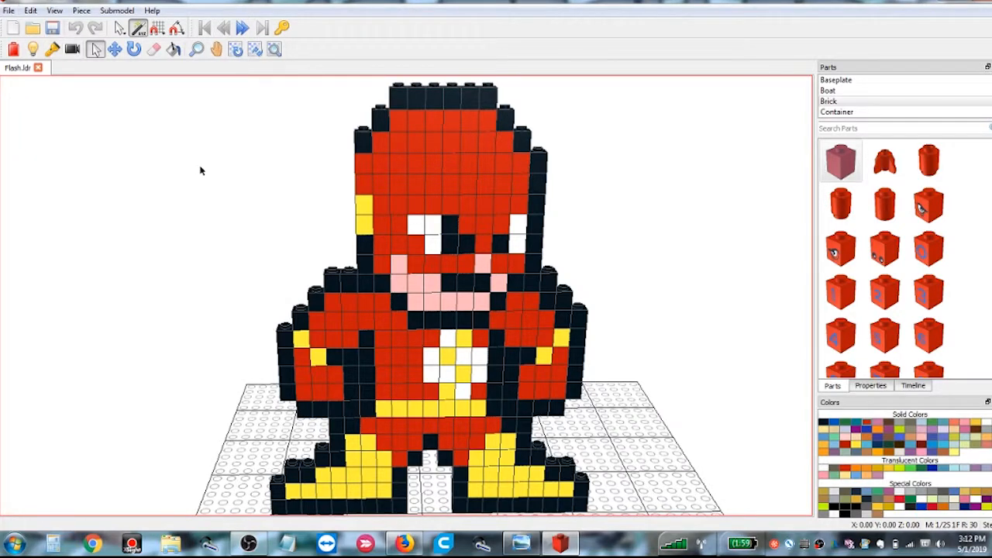
Step: Examine the whole brick-built Flash figure at different distances and positions in the view
{"action": "scroll", "coordinate": [255, 211], "scroll_direction": "down", "scroll_amount": 1}
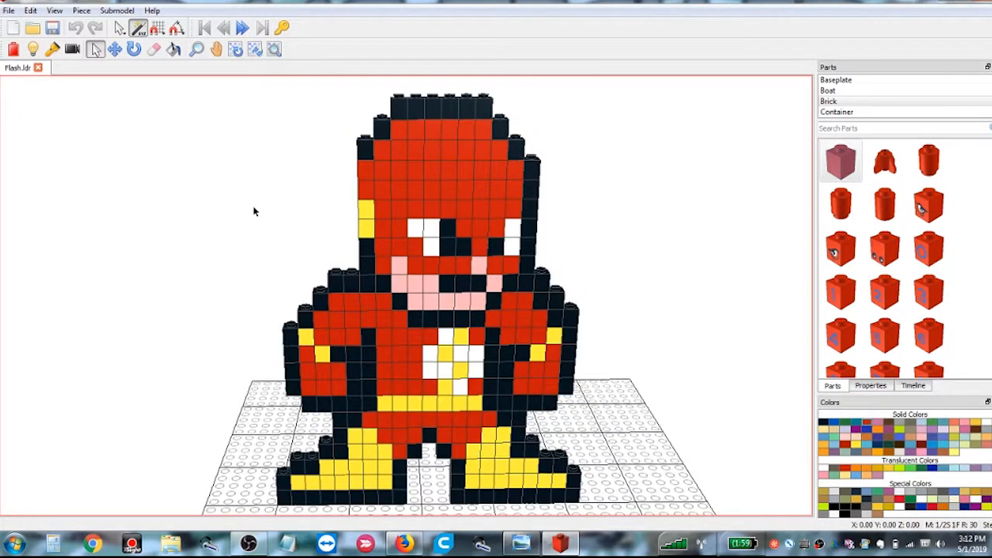
{"action": "scroll", "coordinate": [254, 210], "scroll_direction": "down", "scroll_amount": 5}
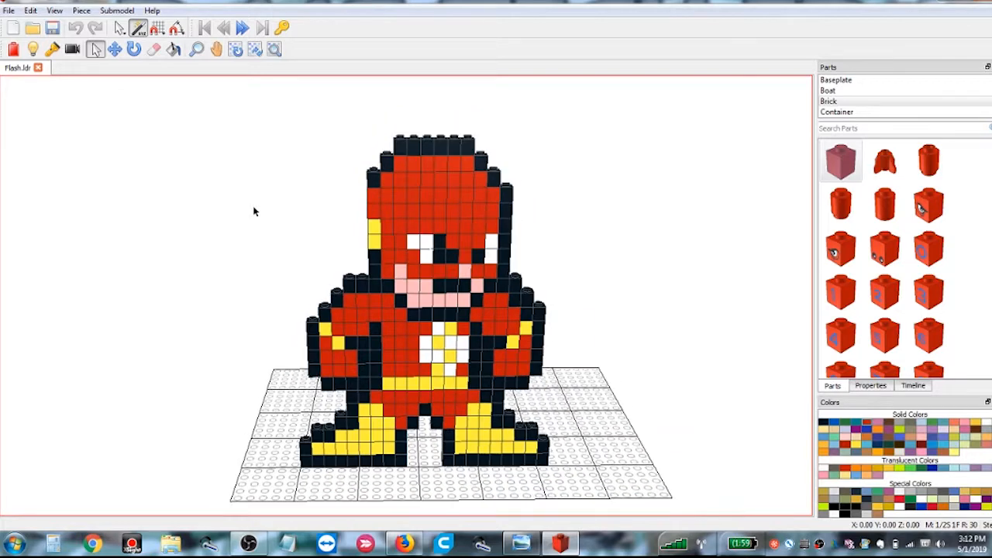
{"action": "scroll", "coordinate": [254, 211], "scroll_direction": "up", "scroll_amount": 1}
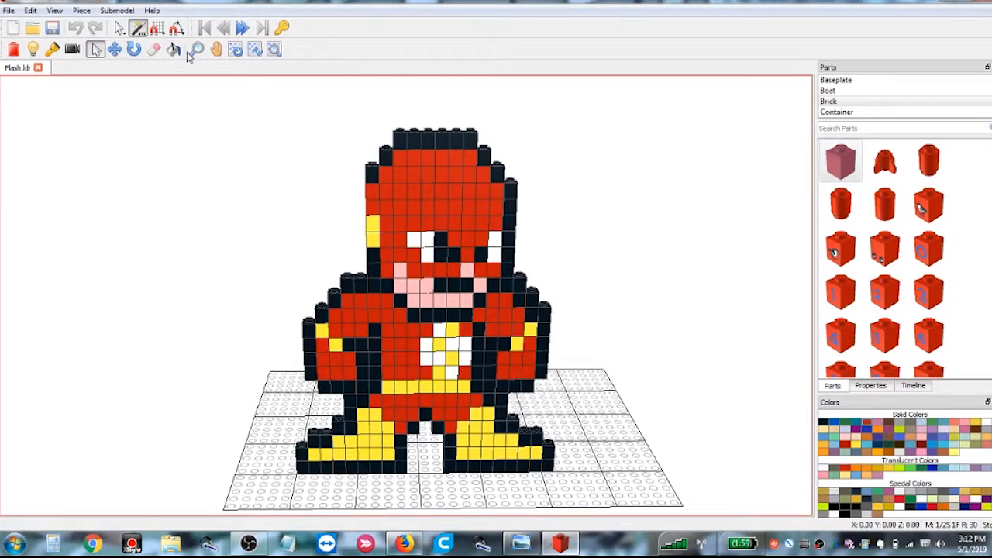
{"action": "left_click", "coordinate": [216, 50]}
{"action": "left_click_drag", "start_coordinate": [438, 322], "coordinate": [466, 323]}
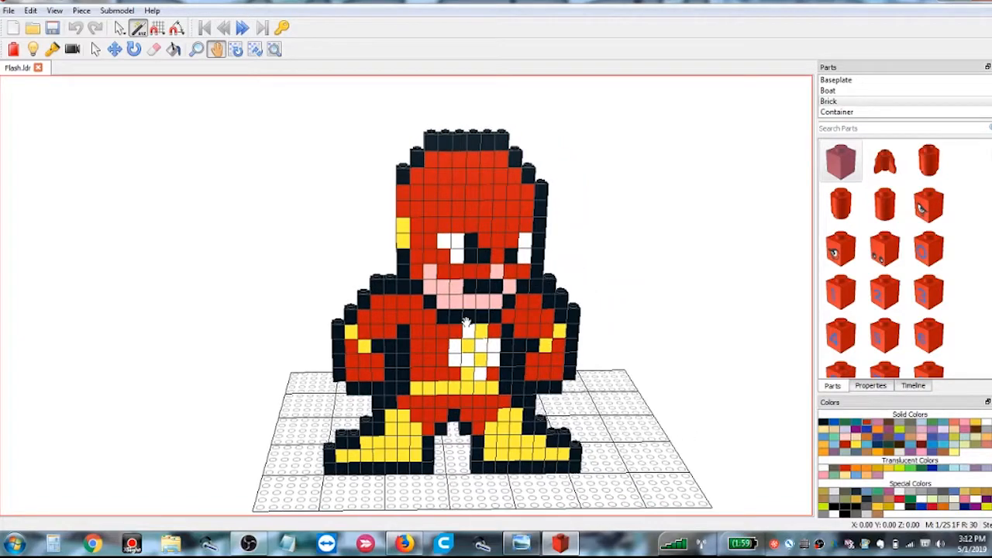
{"action": "left_click", "coordinate": [197, 49]}
{"action": "scroll", "coordinate": [409, 359], "scroll_direction": "up", "scroll_amount": 2}
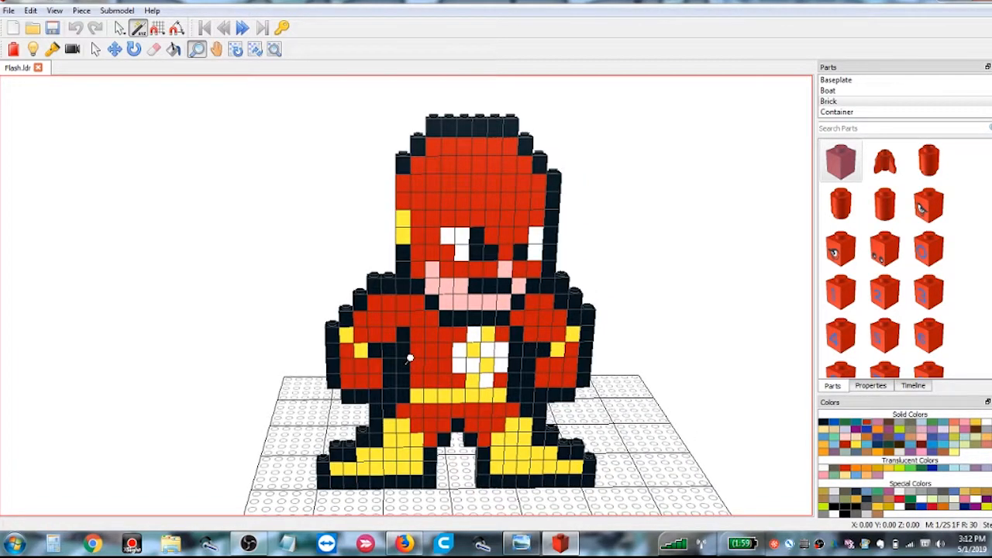
{"action": "scroll", "coordinate": [409, 359], "scroll_direction": "down", "scroll_amount": 6}
{"action": "scroll", "coordinate": [343, 228], "scroll_direction": "down", "scroll_amount": 1}
{"action": "left_click_drag", "start_coordinate": [343, 228], "coordinate": [350, 89]}
{"action": "left_click_drag", "start_coordinate": [438, 346], "coordinate": [328, 319]}
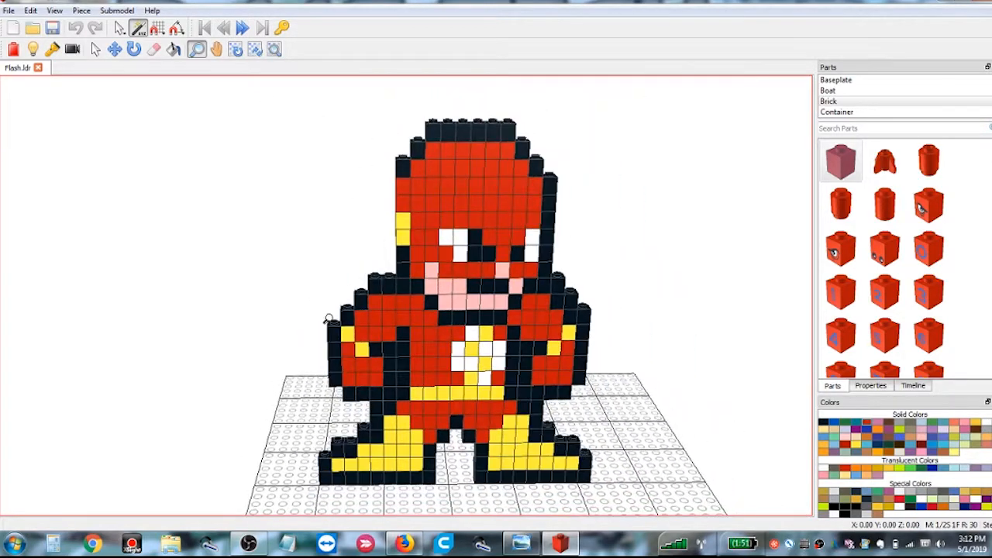
Step: Erase the black brick at the upper-left edge of the figure's head and fill the gap with a new black Brick 1 x 1
{"action": "left_click", "coordinate": [156, 51]}
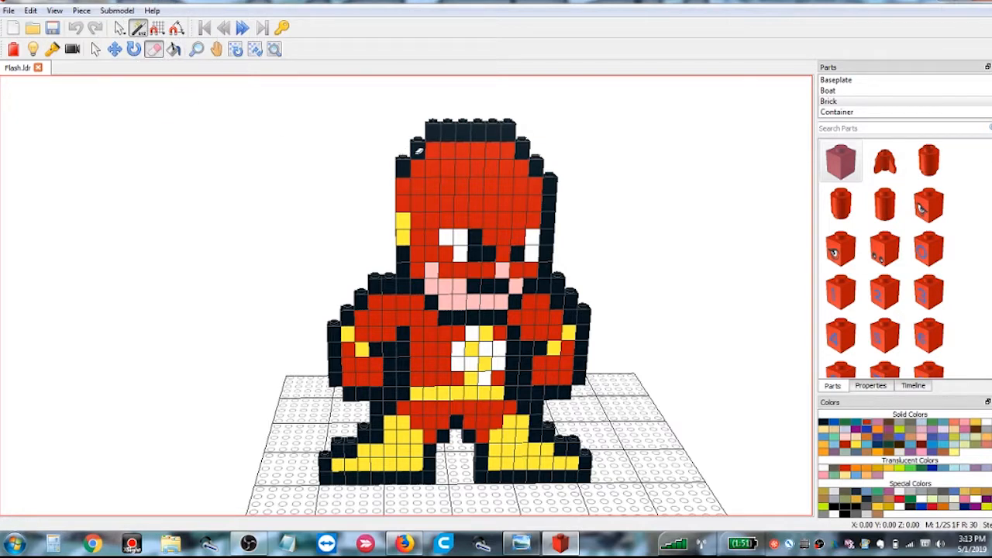
{"action": "left_click", "coordinate": [419, 150]}
{"action": "left_click", "coordinate": [834, 165]}
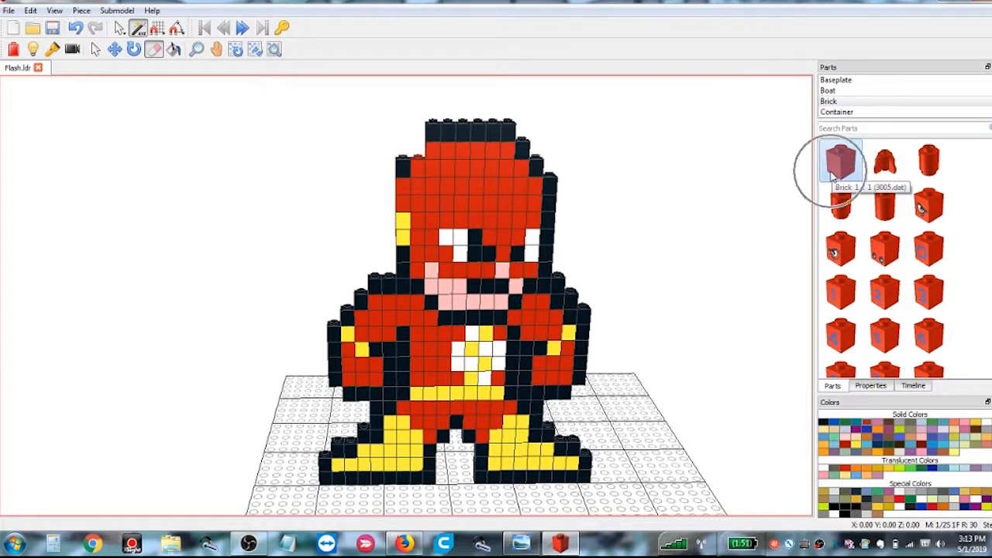
{"action": "left_click", "coordinate": [824, 424]}
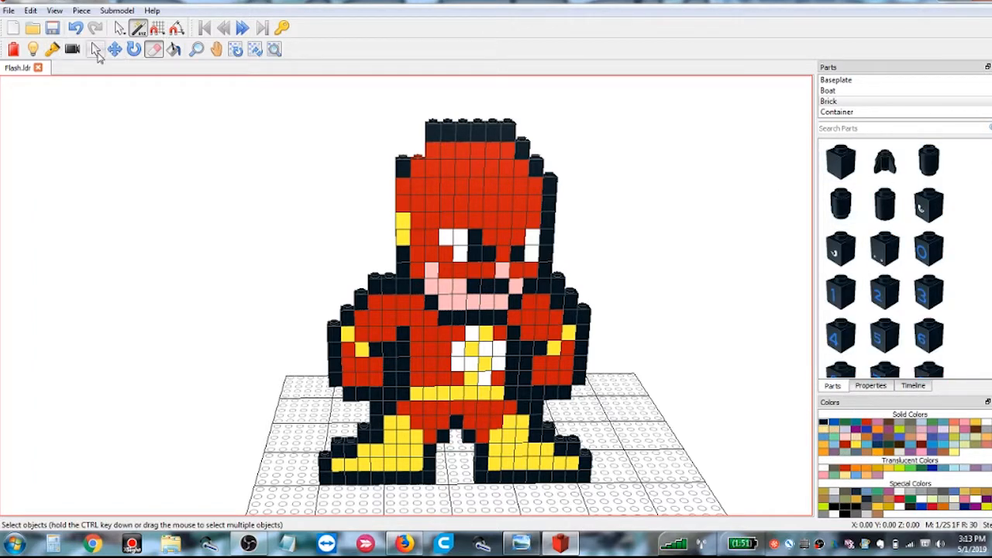
{"action": "left_click", "coordinate": [96, 50]}
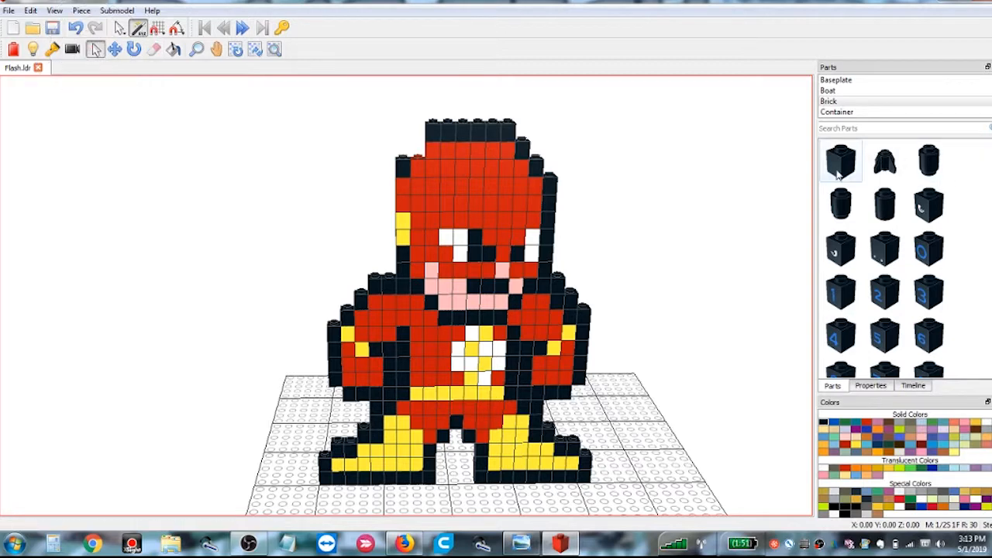
{"action": "left_click_drag", "start_coordinate": [839, 176], "coordinate": [426, 173]}
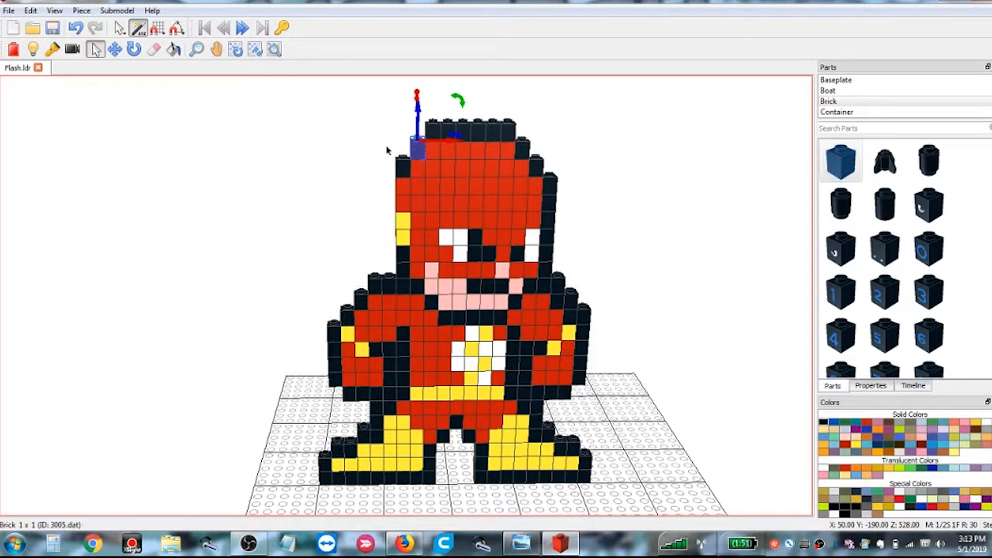
{"action": "left_click", "coordinate": [115, 49]}
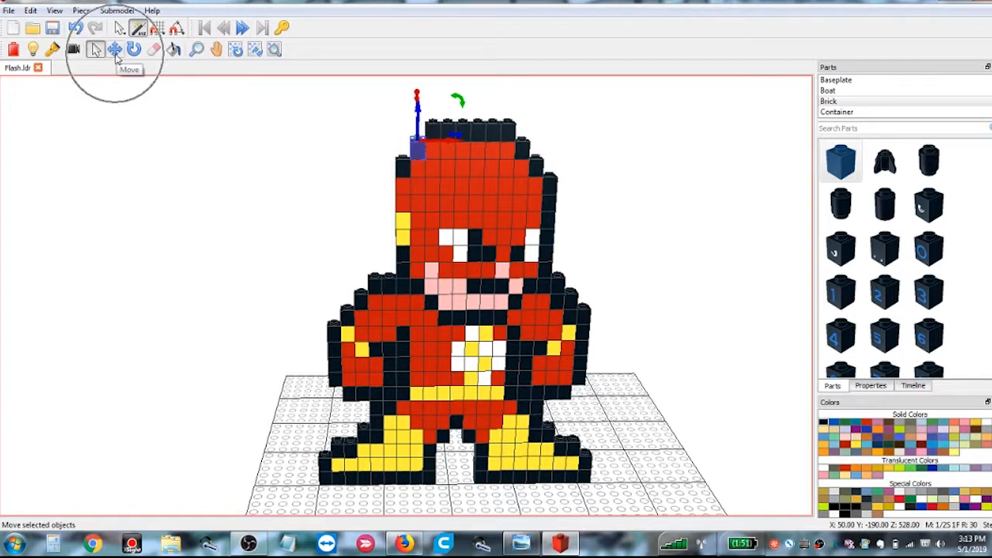
{"action": "mouse_move", "coordinate": [408, 346]}
{"action": "left_mouse_down"}
{"action": "mouse_move", "coordinate": [337, 336]}
{"action": "mouse_move", "coordinate": [426, 301]}
{"action": "mouse_move", "coordinate": [405, 342]}
{"action": "left_mouse_up"}
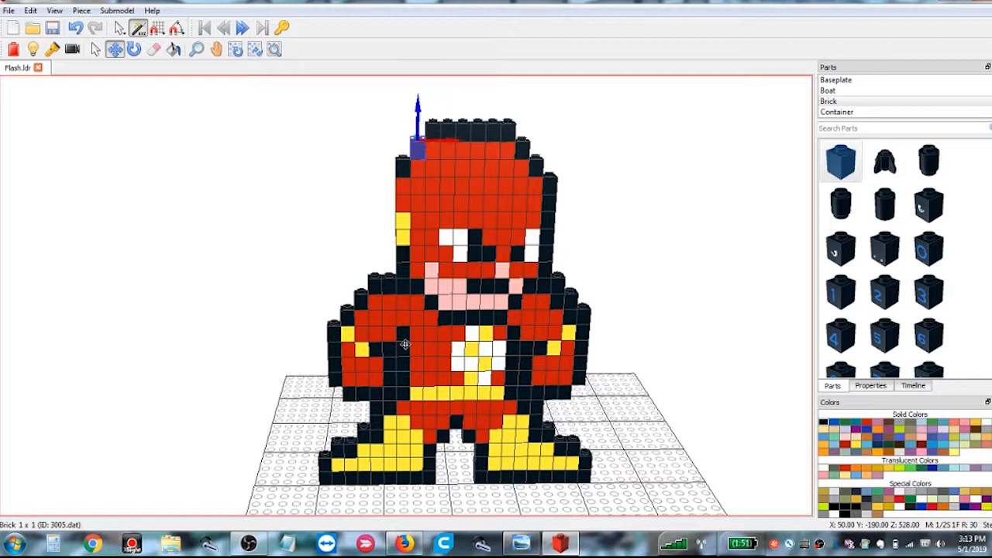
{"action": "left_click", "coordinate": [96, 49]}
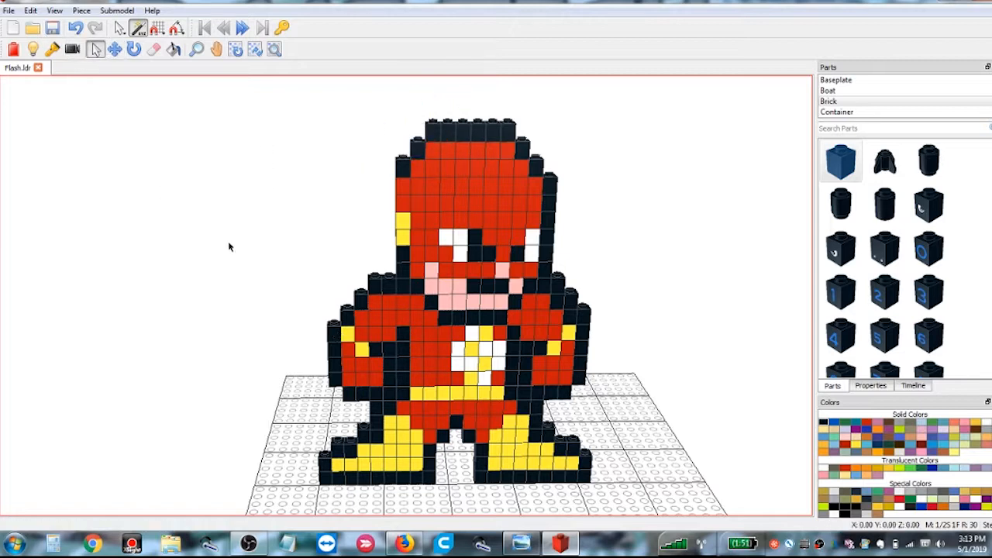
Step: Examine the figure from a lower angle and inspect the bricks of its face and chest up close
{"action": "left_click", "coordinate": [115, 49]}
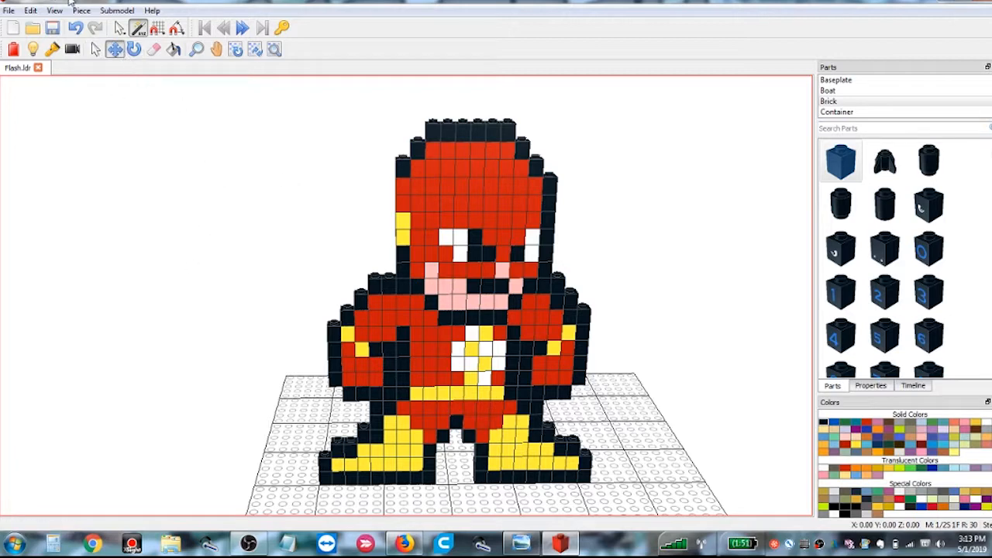
{"action": "left_click", "coordinate": [141, 51]}
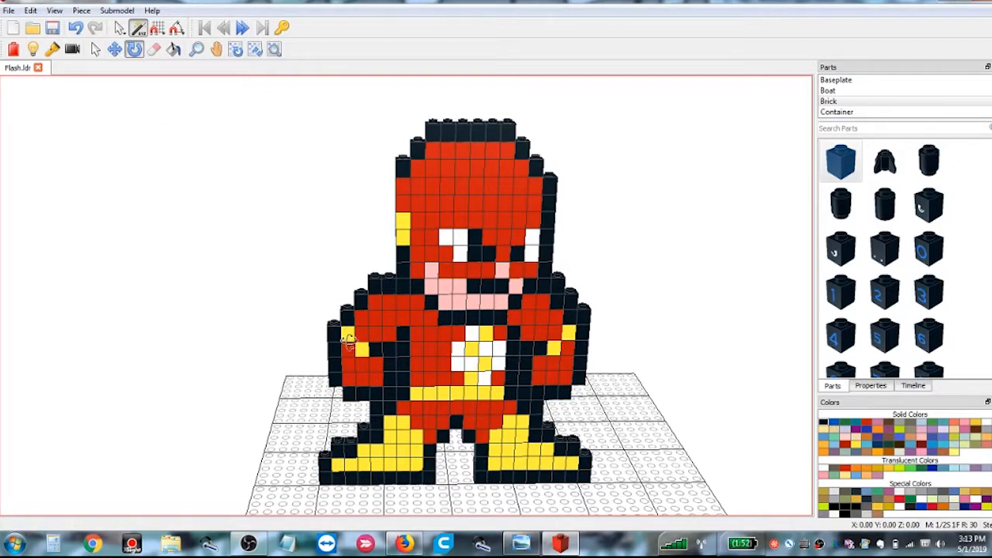
{"action": "mouse_move", "coordinate": [348, 341]}
{"action": "left_mouse_down"}
{"action": "mouse_move", "coordinate": [436, 357]}
{"action": "mouse_move", "coordinate": [505, 390]}
{"action": "mouse_move", "coordinate": [553, 380]}
{"action": "mouse_move", "coordinate": [613, 341]}
{"action": "mouse_move", "coordinate": [664, 337]}
{"action": "mouse_move", "coordinate": [474, 397]}
{"action": "mouse_move", "coordinate": [414, 380]}
{"action": "mouse_move", "coordinate": [346, 331]}
{"action": "left_mouse_up"}
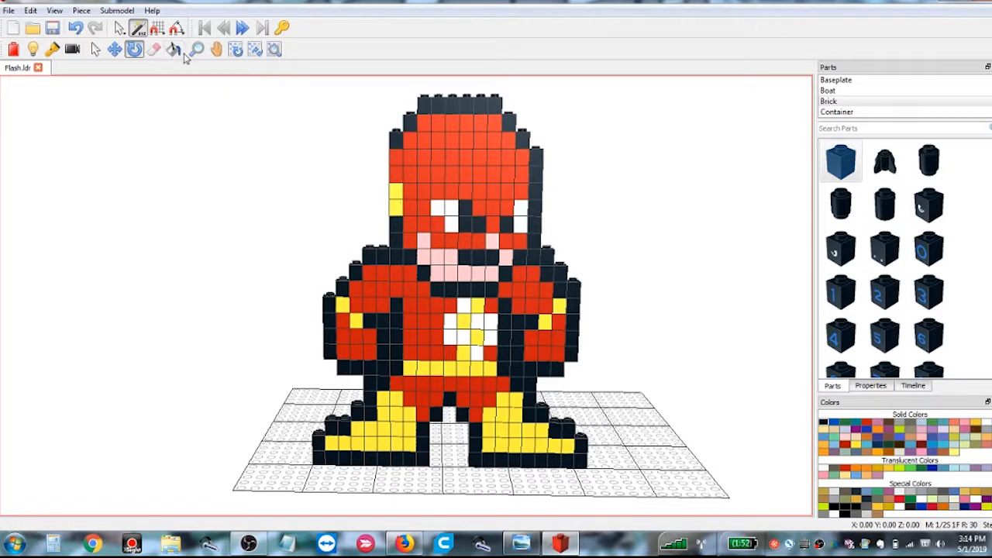
{"action": "left_click", "coordinate": [216, 49]}
{"action": "left_click_drag", "start_coordinate": [419, 313], "coordinate": [301, 341]}
{"action": "scroll", "coordinate": [291, 332], "scroll_direction": "down", "scroll_amount": 2}
{"action": "scroll", "coordinate": [291, 332], "scroll_direction": "up", "scroll_amount": 3}
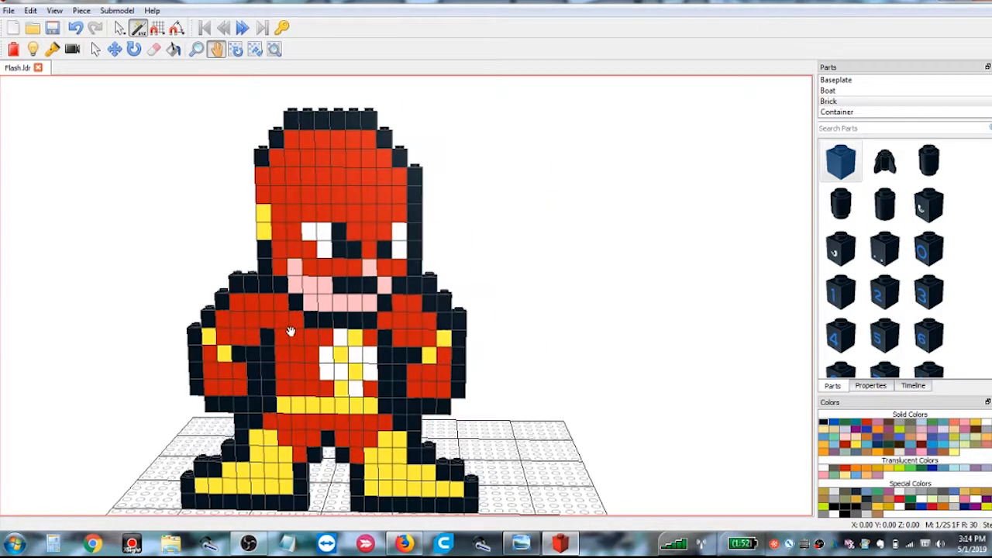
{"action": "scroll", "coordinate": [291, 332], "scroll_direction": "up", "scroll_amount": 5}
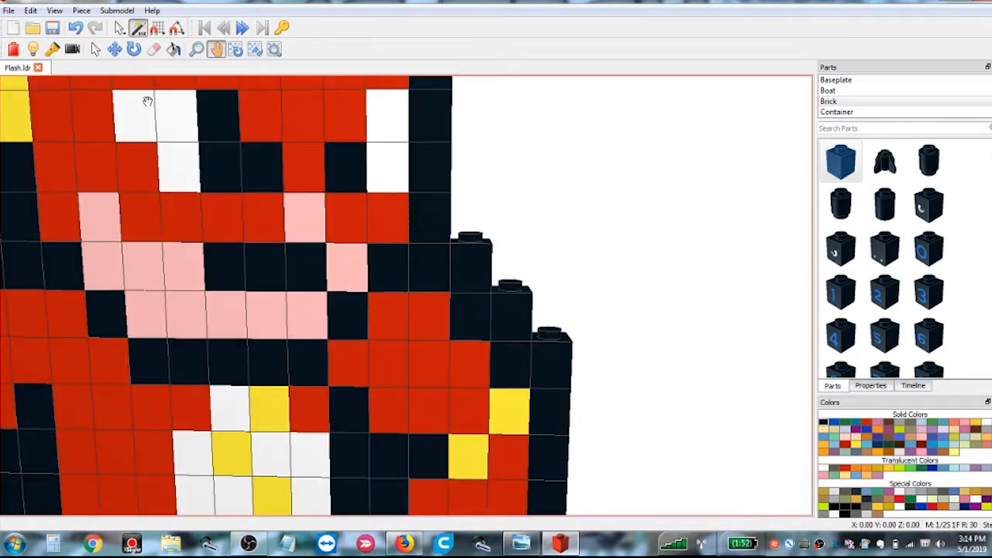
Step: Rotate the view to inspect the figure's side profile, then return to an angled front view of the whole model
{"action": "left_click", "coordinate": [236, 50]}
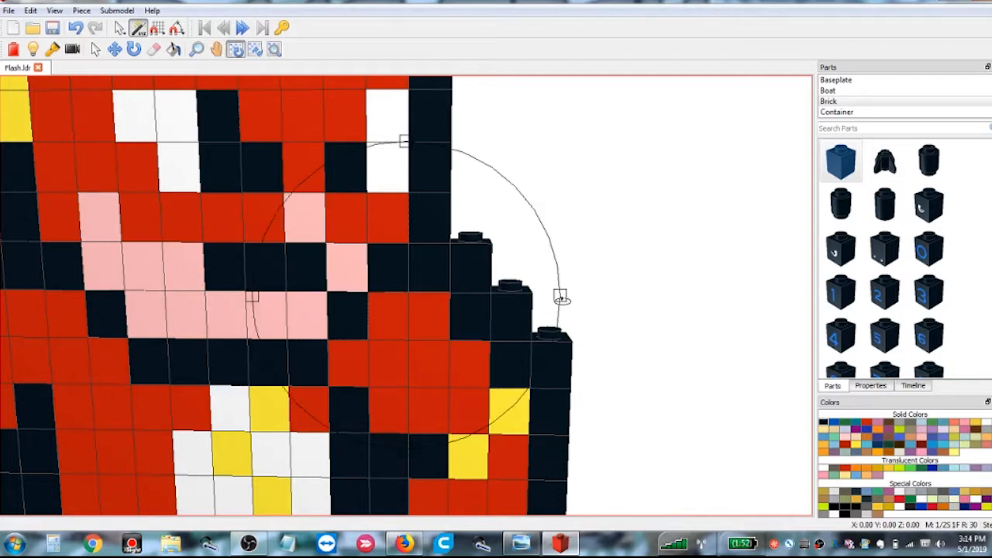
{"action": "left_click_drag", "start_coordinate": [560, 297], "coordinate": [660, 252]}
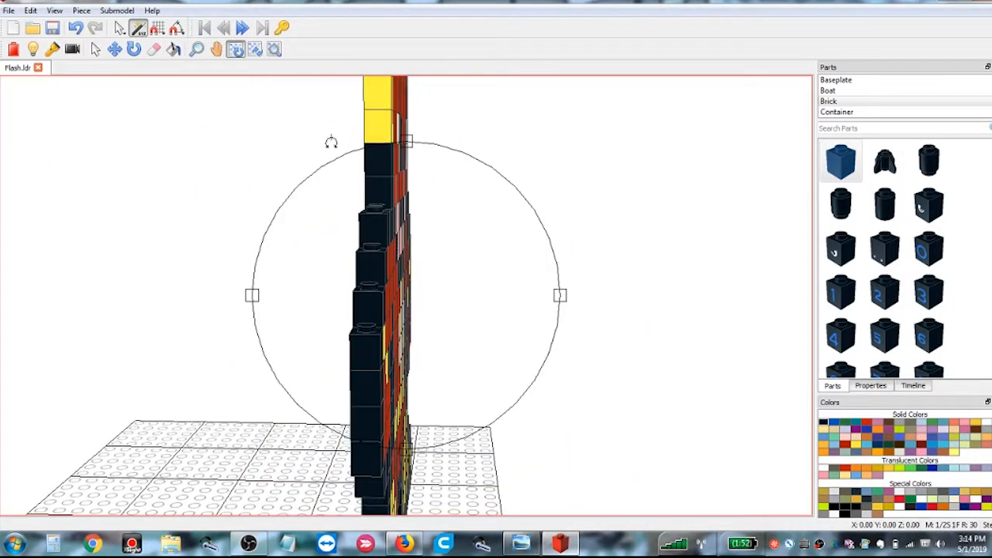
{"action": "left_click", "coordinate": [237, 49]}
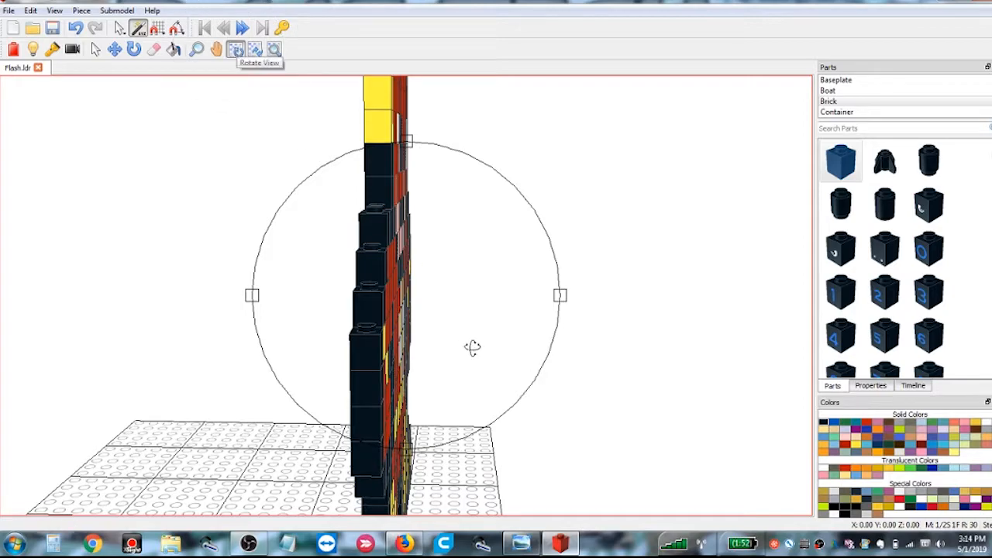
{"action": "left_click_drag", "start_coordinate": [560, 300], "coordinate": [476, 313]}
{"action": "scroll", "coordinate": [473, 318], "scroll_direction": "down", "scroll_amount": 10}
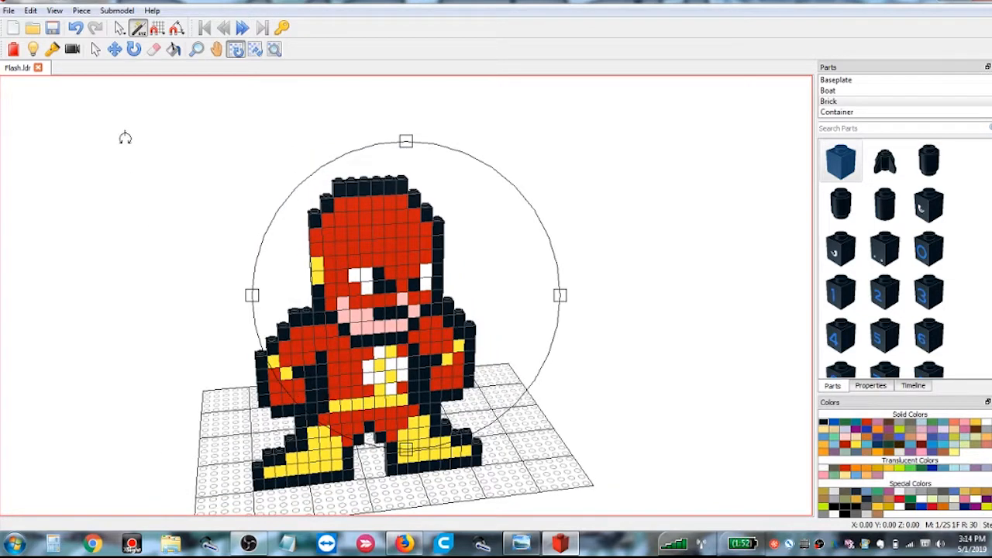
Step: Reposition and rotate the view to examine the complete figure on its baseplate grid from the front
{"action": "left_click", "coordinate": [96, 49]}
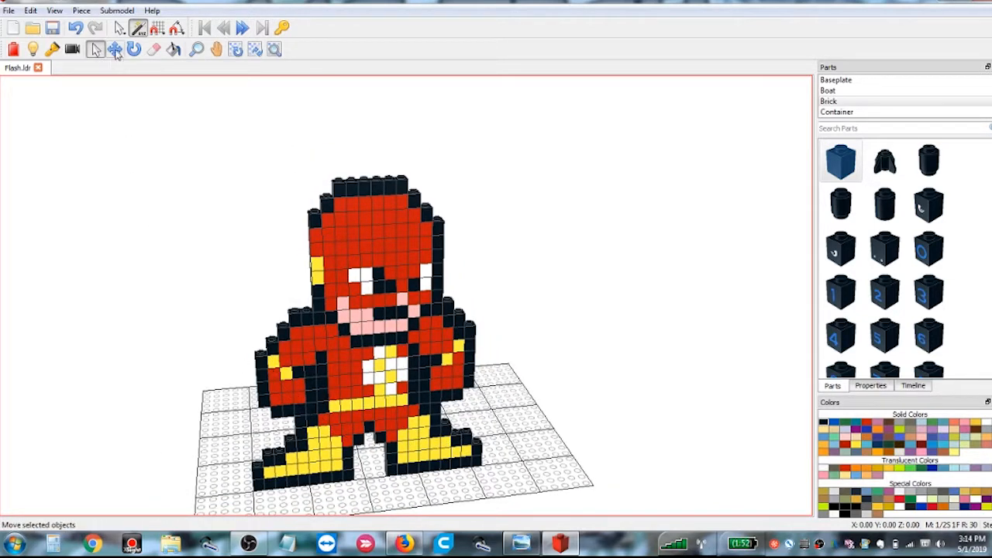
{"action": "left_click", "coordinate": [114, 49]}
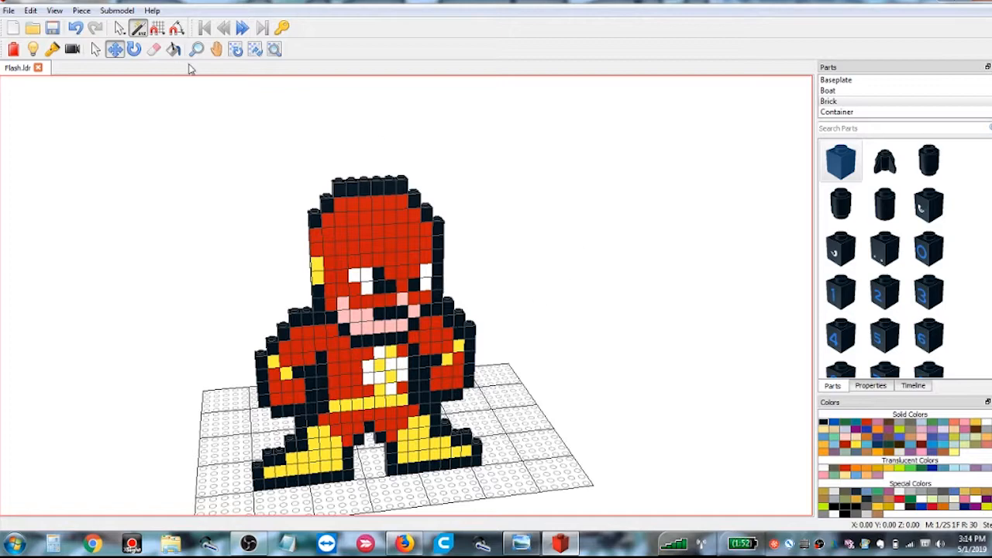
{"action": "left_click", "coordinate": [216, 49]}
{"action": "left_click_drag", "start_coordinate": [239, 181], "coordinate": [221, 181]}
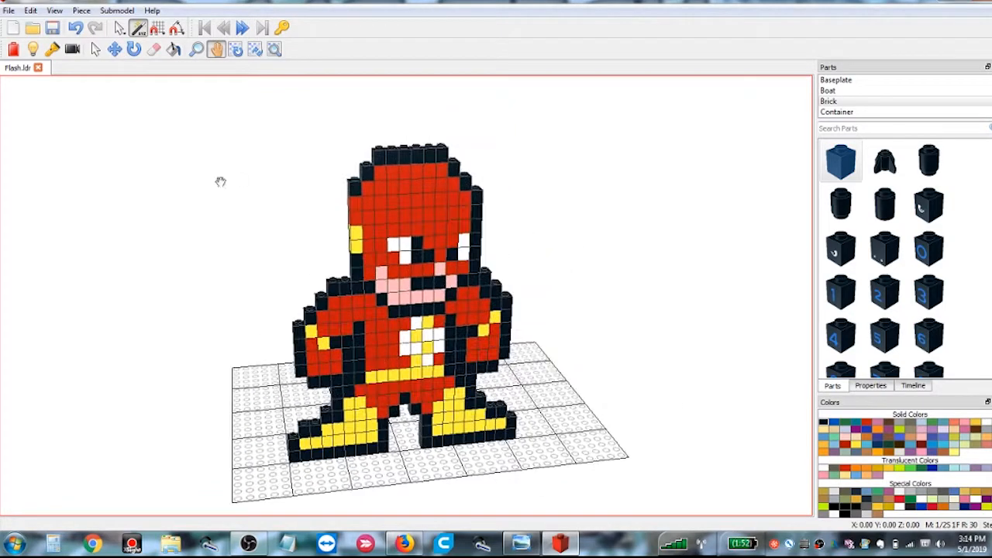
{"action": "left_click", "coordinate": [134, 49]}
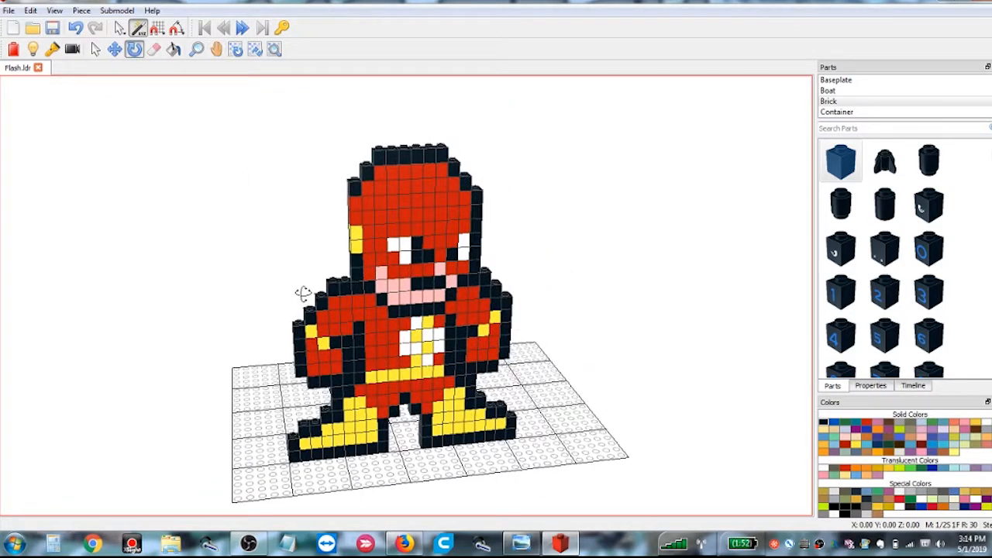
{"action": "mouse_move", "coordinate": [303, 293]}
{"action": "left_mouse_down"}
{"action": "mouse_move", "coordinate": [321, 287]}
{"action": "mouse_move", "coordinate": [284, 282]}
{"action": "mouse_move", "coordinate": [295, 286]}
{"action": "left_mouse_up"}
{"action": "scroll", "coordinate": [246, 306], "scroll_direction": "up", "scroll_amount": 6}
{"action": "scroll", "coordinate": [246, 307], "scroll_direction": "down", "scroll_amount": 2}
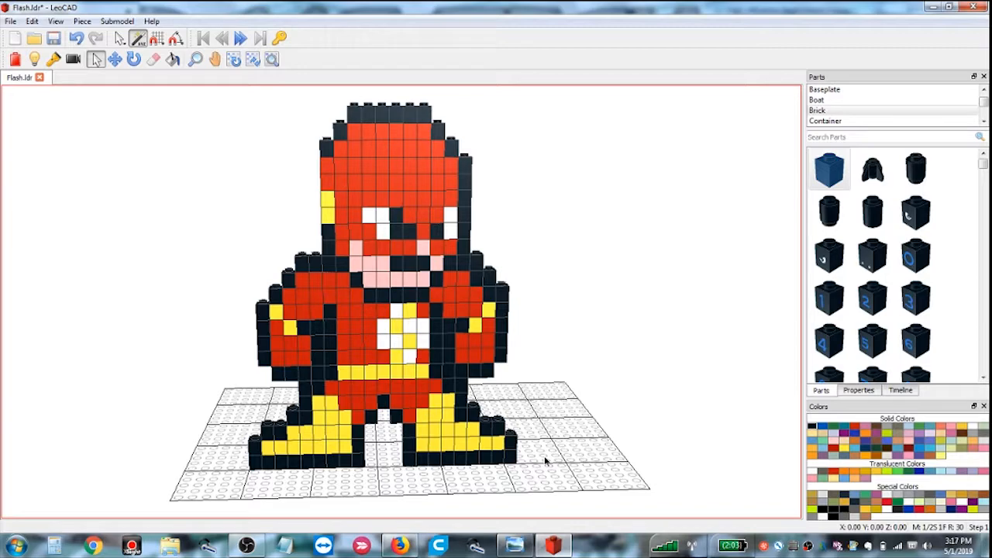
Step: Switch to the Firefox browser and search Google Images for "superhero pixel art"
{"action": "key", "text": "super+Tab"}
{"action": "key", "text": "super+Tab"}
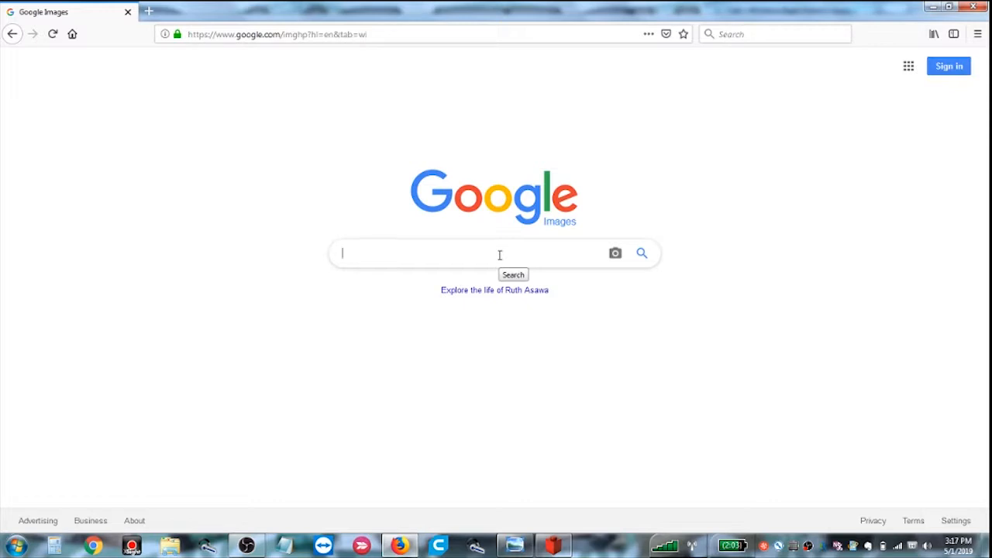
{"action": "type", "text": "s"}
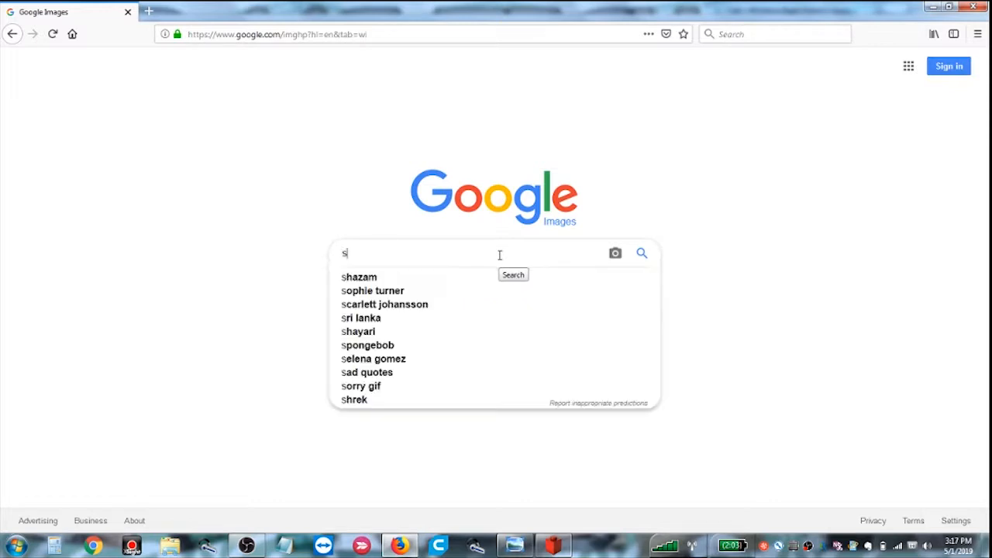
{"action": "type", "text": "uperhero "}
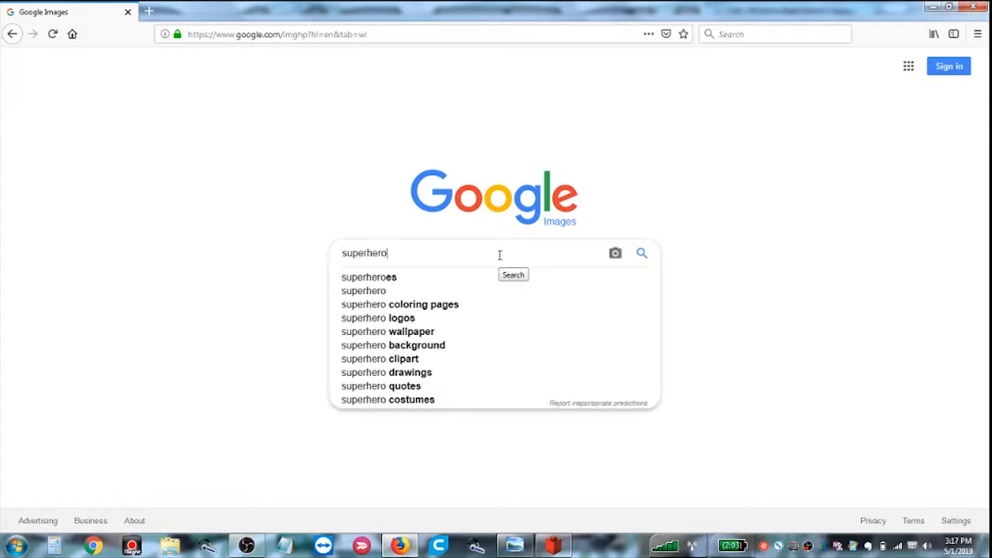
{"action": "type", "text": "pixel ar"}
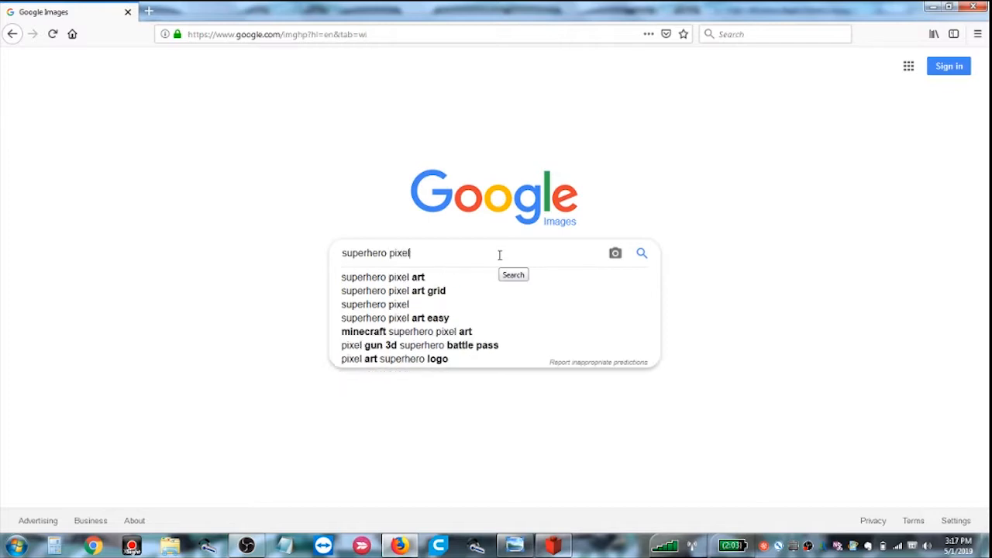
{"action": "type", "text": "t"}
{"action": "key", "text": "Return"}
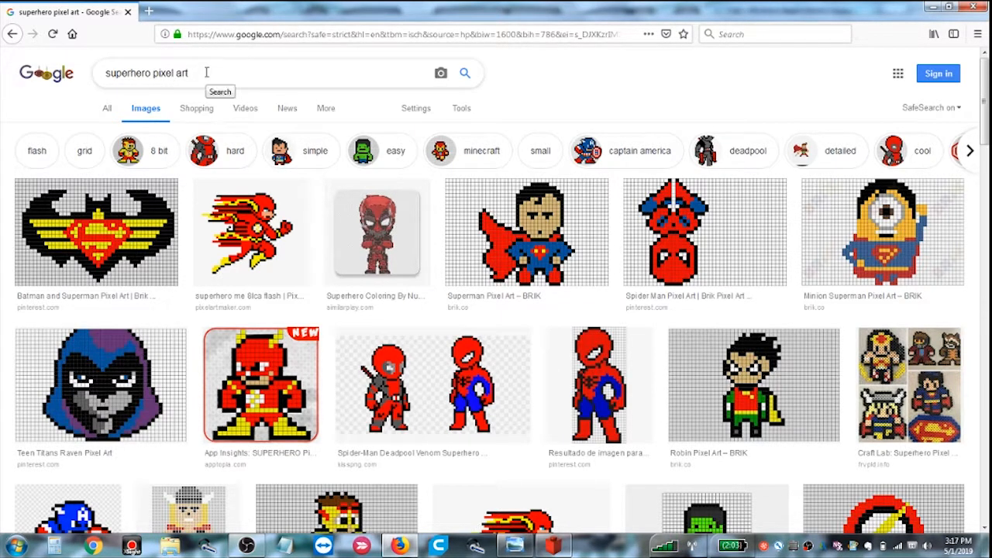
Step: Look through the superhero pixel art results, preview the Craft Lab collage, and browse further character filters including green lantern
{"action": "left_click_drag", "start_coordinate": [206, 73], "coordinate": [37, 83]}
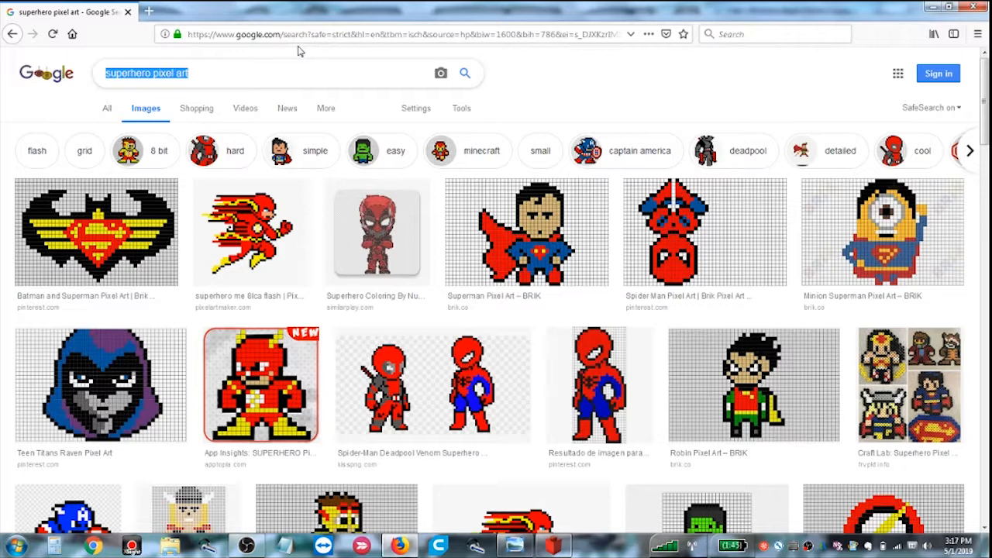
{"action": "left_click", "coordinate": [903, 398]}
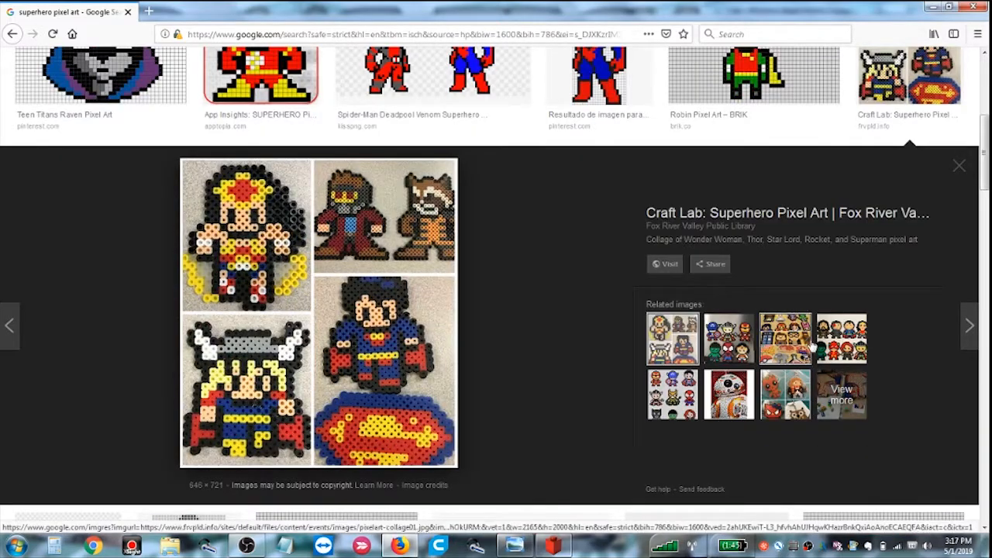
{"action": "left_click", "coordinate": [959, 166]}
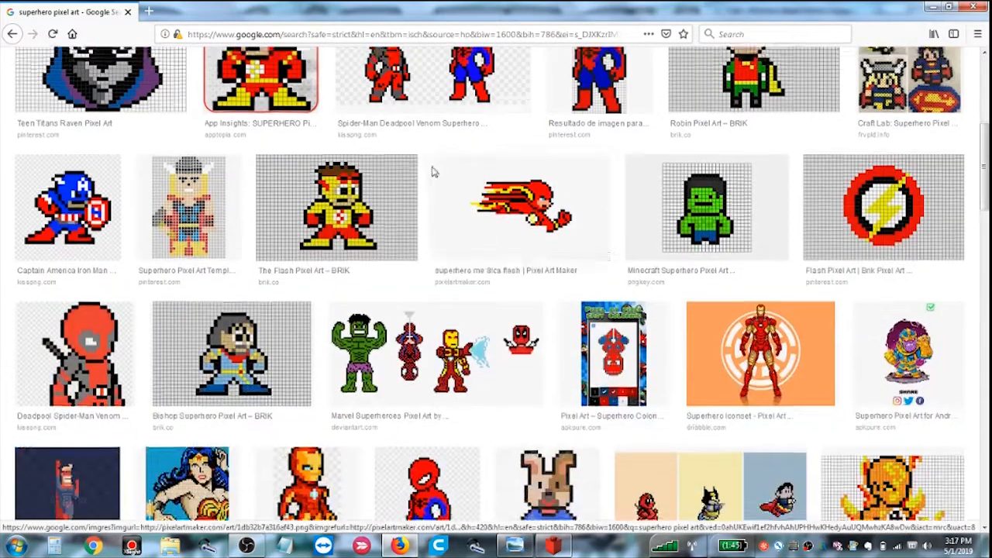
{"action": "scroll", "coordinate": [11, 142], "scroll_direction": "up", "scroll_amount": 3}
{"action": "scroll", "coordinate": [11, 142], "scroll_direction": "up", "scroll_amount": 2}
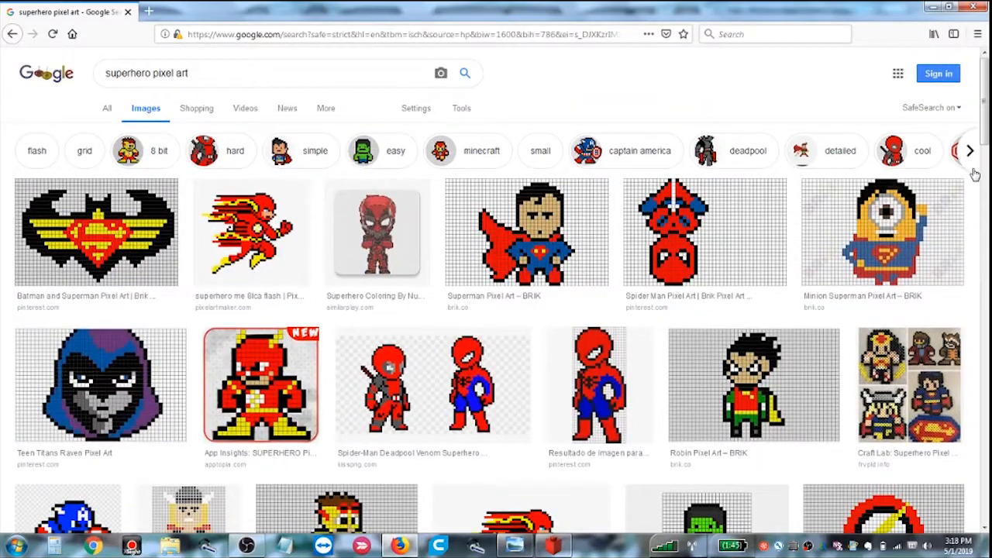
{"action": "left_click", "coordinate": [968, 153]}
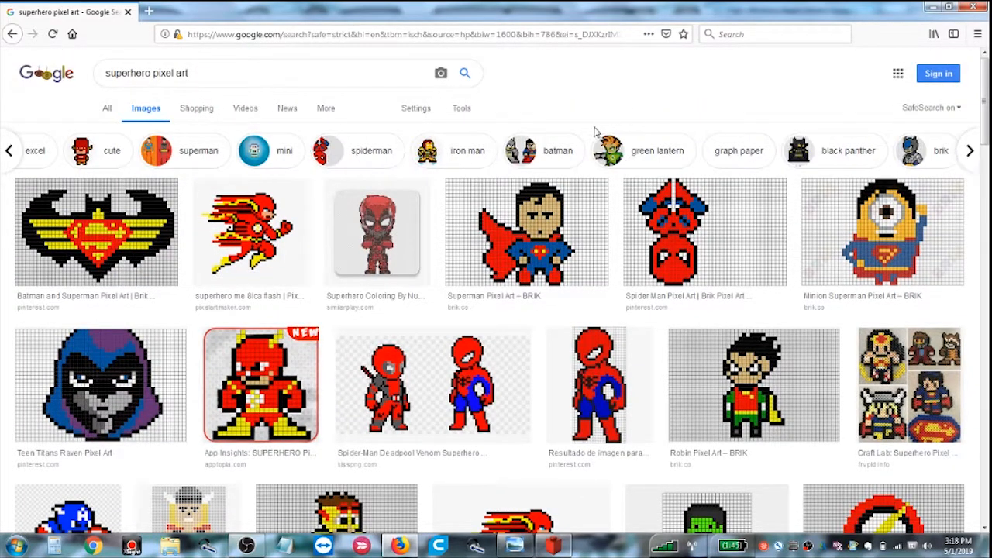
{"action": "left_click", "coordinate": [642, 150]}
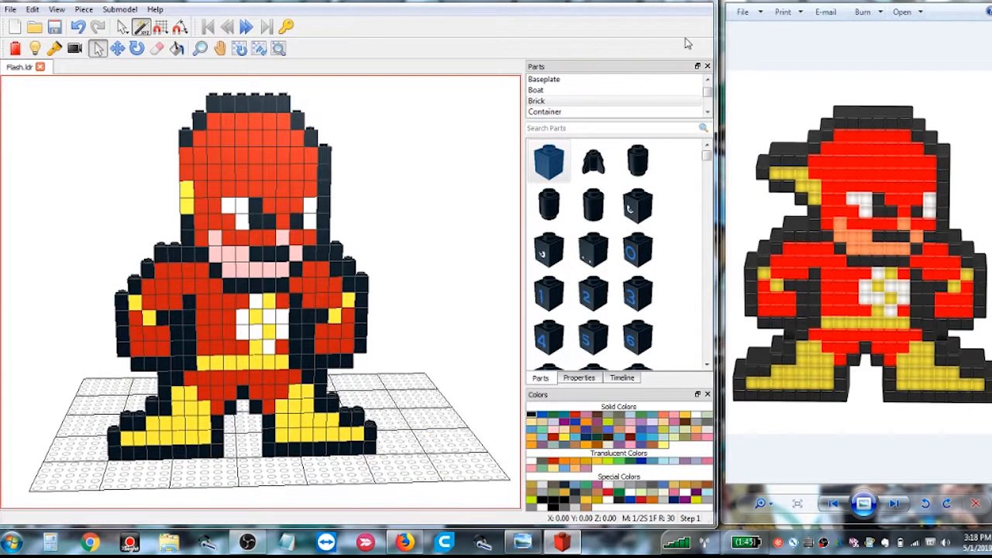
Step: Switch back to LeoCAD, fit it beside the Flash reference picture, and compare the ear wing missing from the model's head
{"action": "left_click_drag", "start_coordinate": [713, 93], "coordinate": [715, 65]}
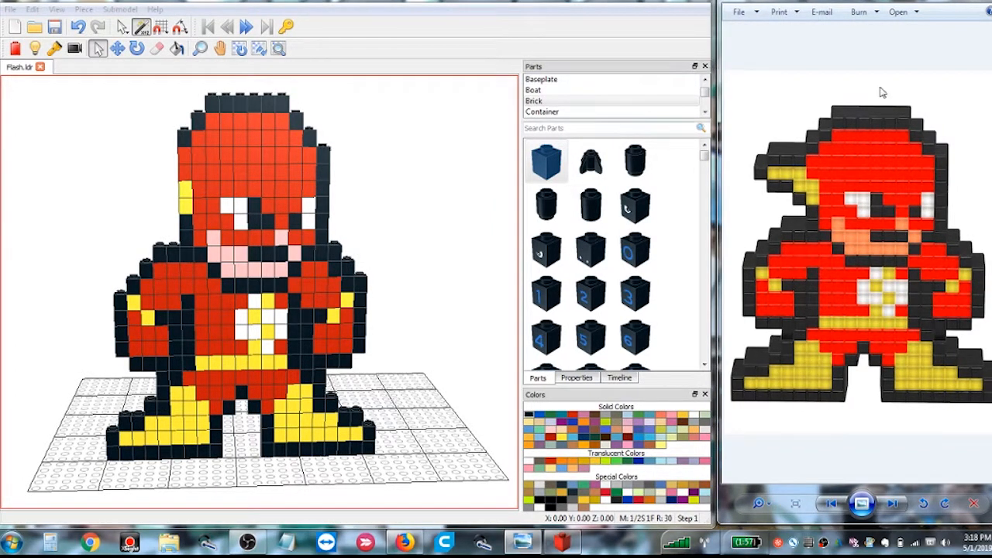
{"action": "left_click", "coordinate": [854, 167]}
{"action": "left_click", "coordinate": [853, 167]}
{"action": "left_click", "coordinate": [803, 185]}
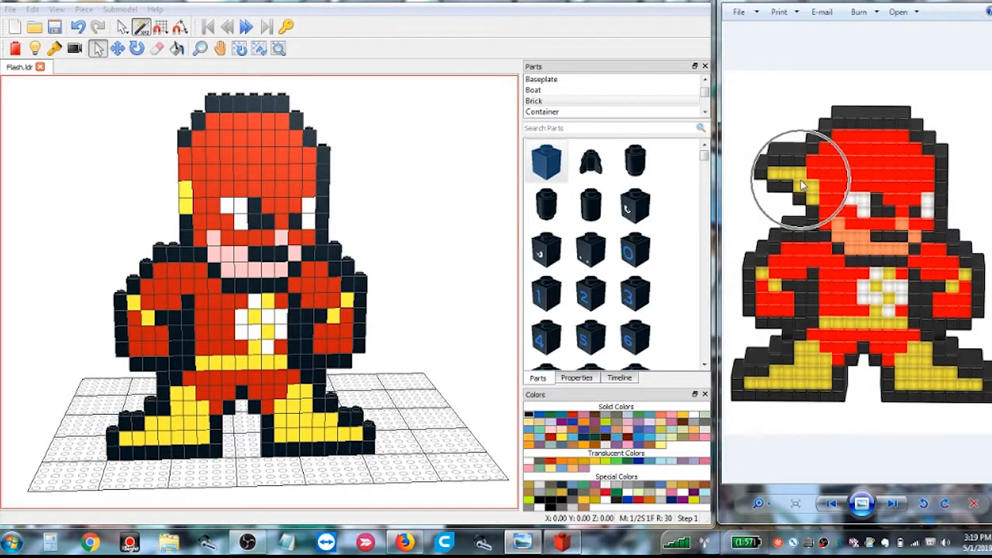
{"action": "left_click", "coordinate": [803, 185]}
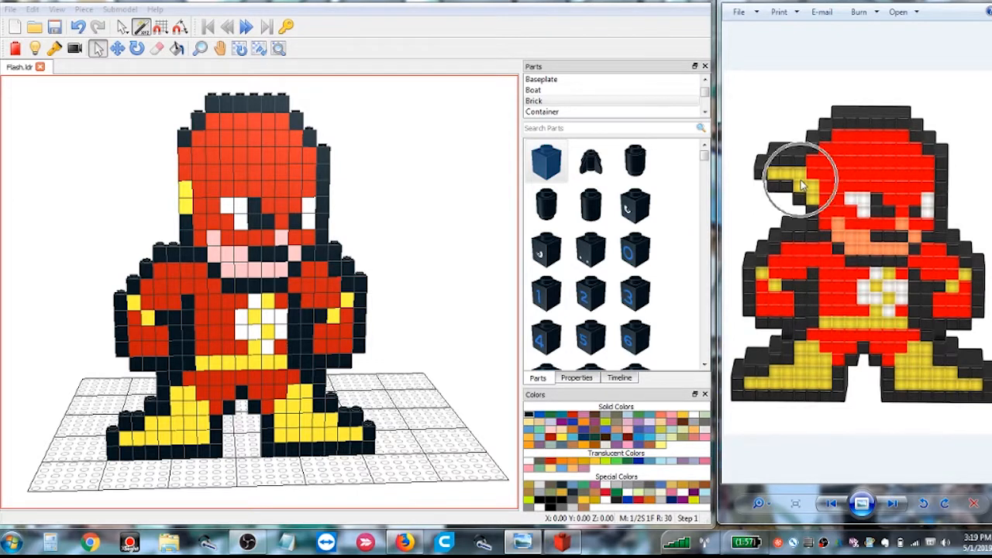
Step: Set the part color to yellow and place a Brick 1 x 1 diagonally above the yellow ear brick at X 10, Z 432
{"action": "left_click", "coordinate": [565, 440]}
{"action": "left_click", "coordinate": [564, 439]}
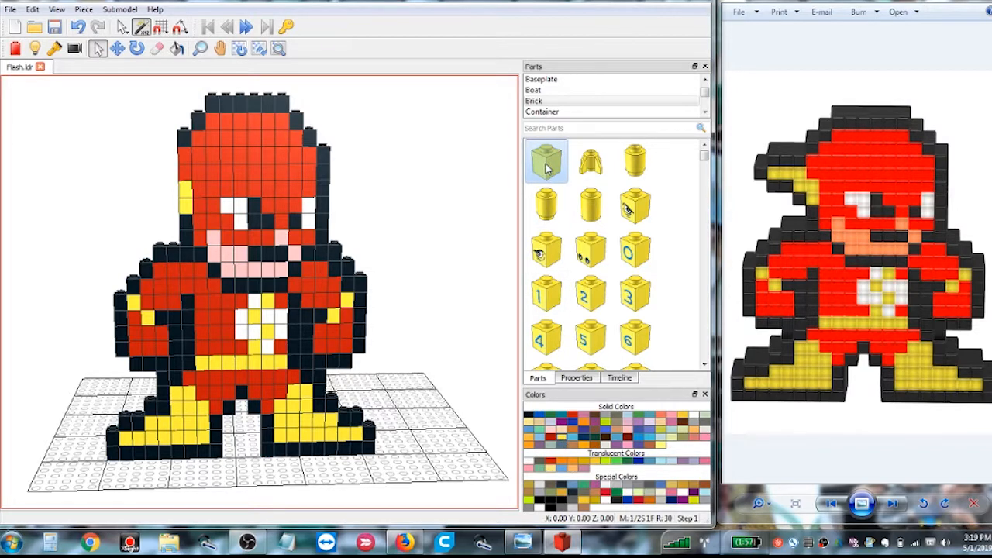
{"action": "left_click_drag", "start_coordinate": [548, 168], "coordinate": [173, 229]}
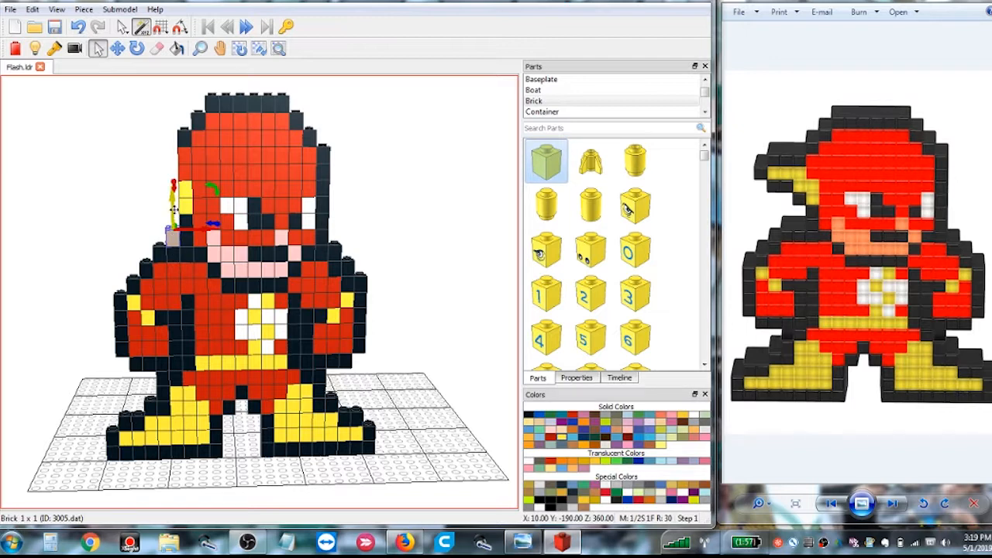
{"action": "left_click", "coordinate": [195, 230]}
{"action": "left_click_drag", "start_coordinate": [172, 214], "coordinate": [180, 167]}
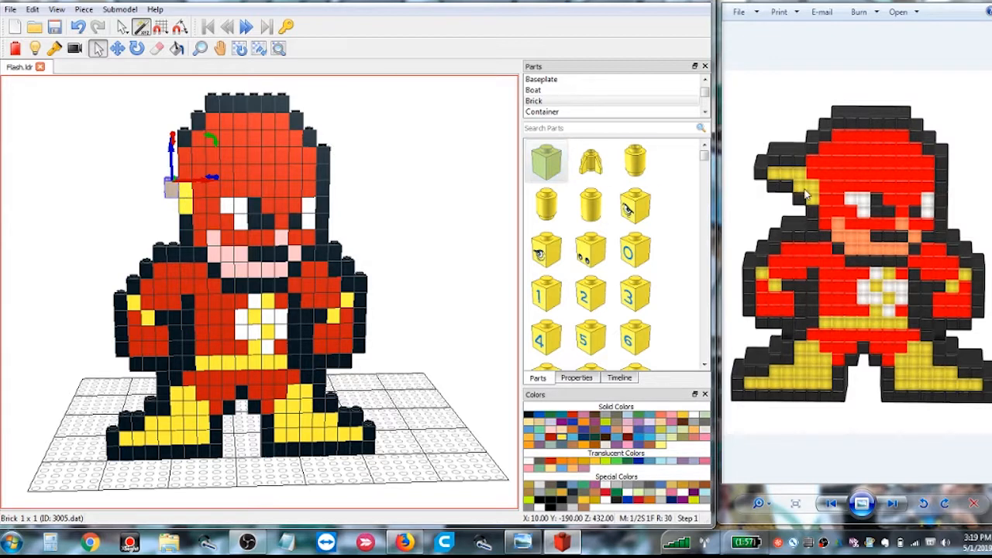
{"action": "key", "text": "ctrl"}
{"action": "key", "text": "ctrl"}
{"action": "key", "text": "ctrl"}
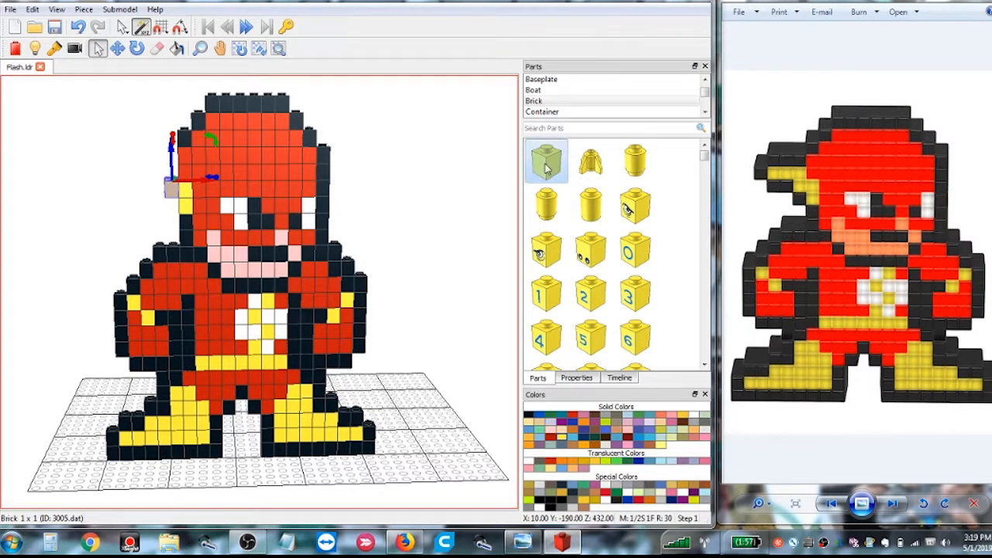
Step: Extend the ear wing with yellow Brick 1 x 1 pieces at X 10 and X -10, both at Z 456
{"action": "left_click_drag", "start_coordinate": [546, 169], "coordinate": [179, 182]}
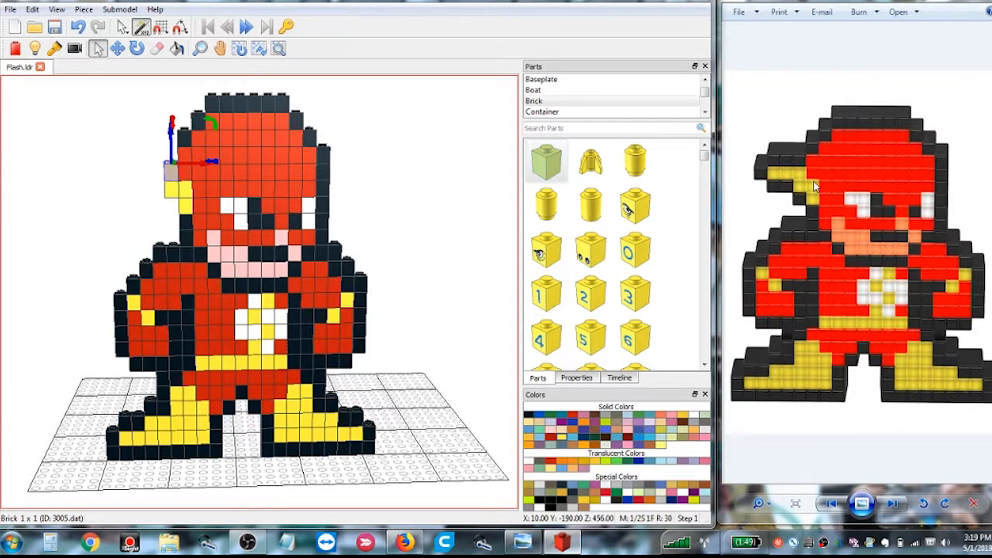
{"action": "left_click_drag", "start_coordinate": [546, 161], "coordinate": [165, 143]}
{"action": "left_click", "coordinate": [783, 180]}
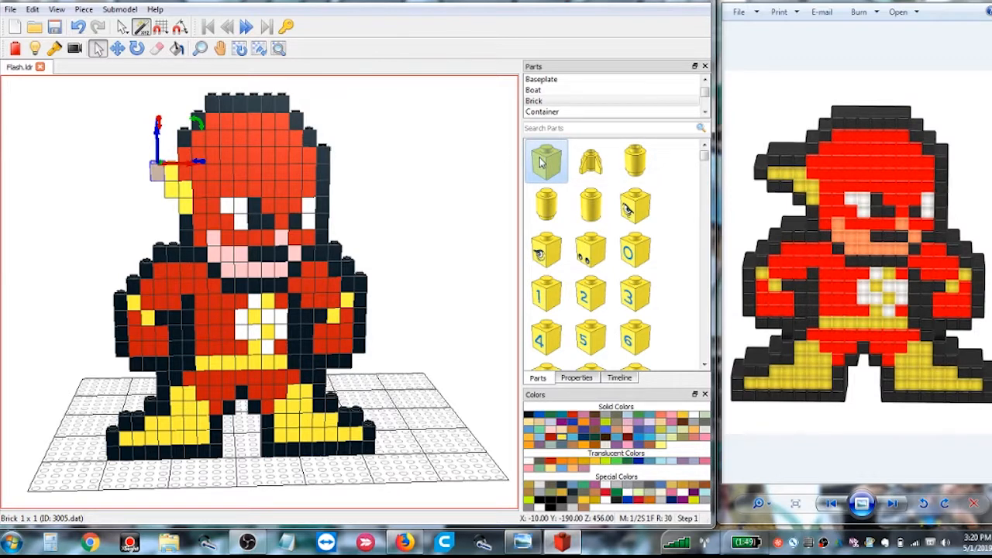
Step: Add another yellow Brick 1 x 1 and raise it to the wing's outer end at X -30, Z 456
{"action": "left_click_drag", "start_coordinate": [542, 162], "coordinate": [151, 242]}
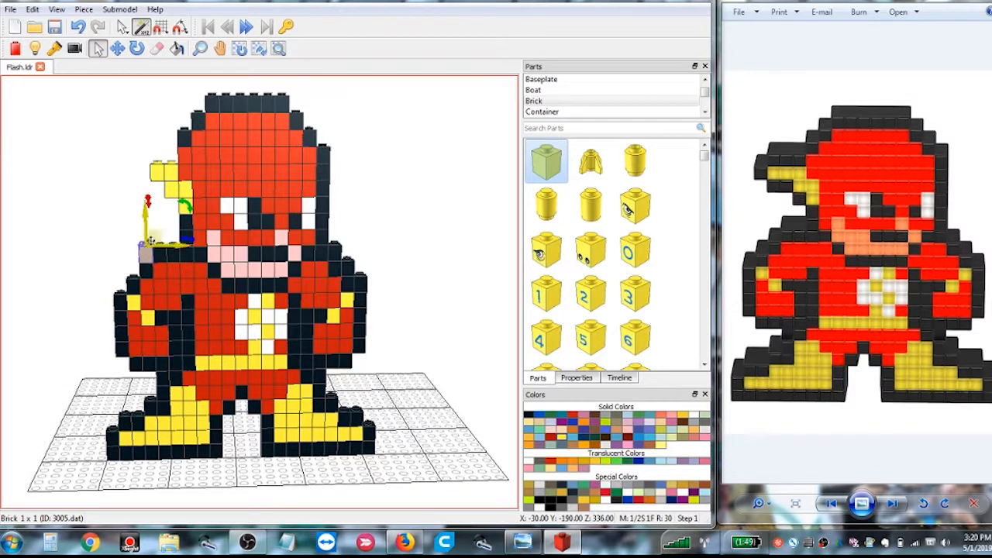
{"action": "left_click", "coordinate": [143, 227]}
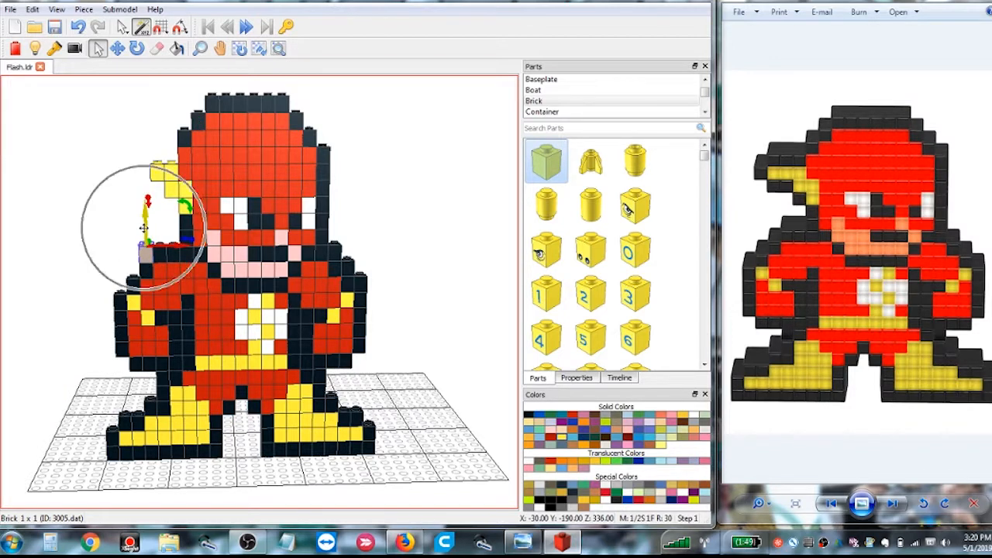
{"action": "left_click_drag", "start_coordinate": [144, 227], "coordinate": [155, 149]}
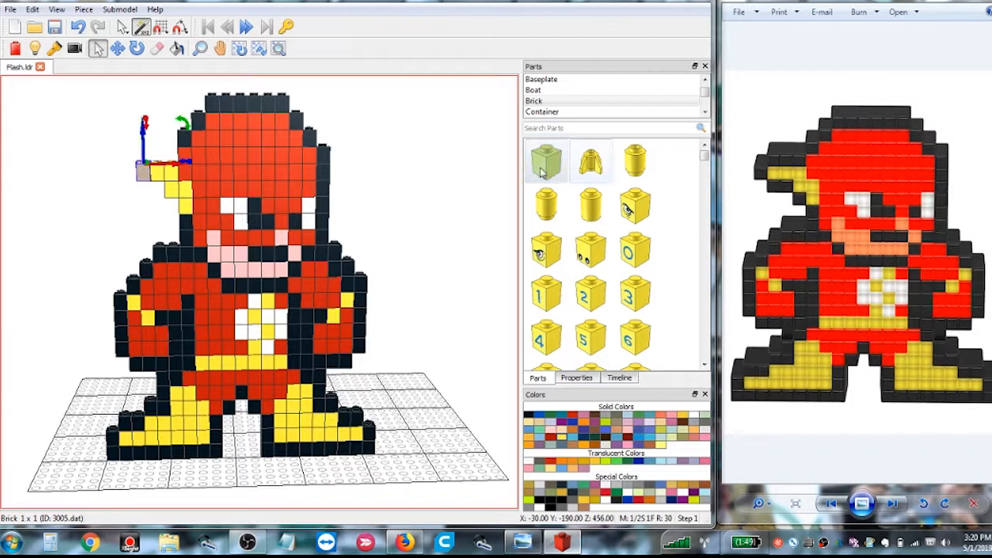
{"action": "left_click", "coordinate": [790, 172]}
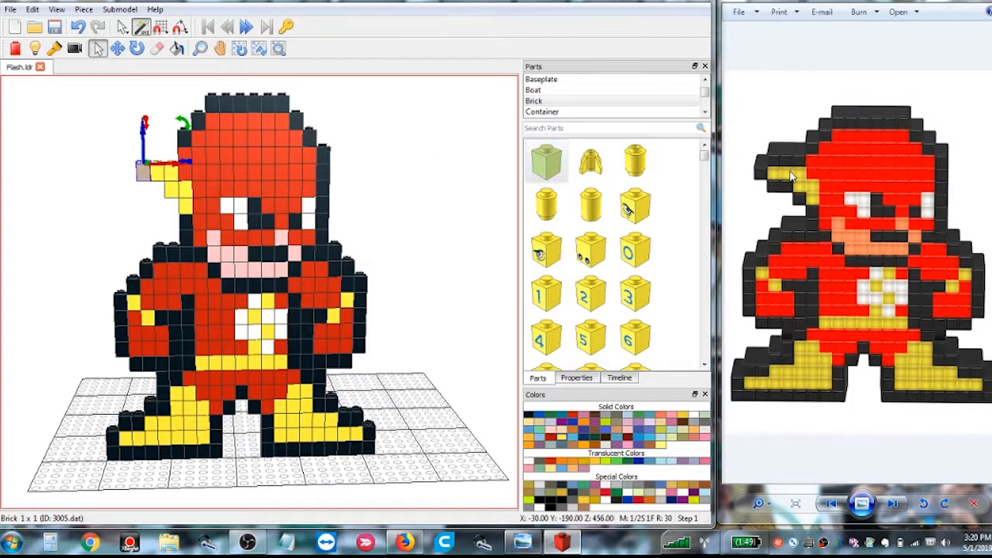
{"action": "left_click", "coordinate": [790, 173]}
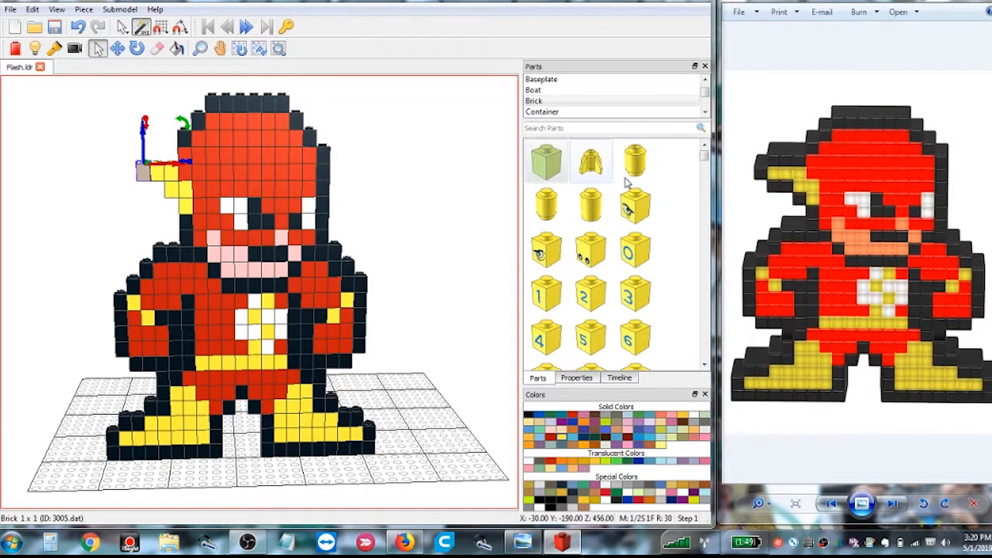
Step: Set the part color to black and place two Brick 1 x 1 pieces side by side above the yellow wing, starting at X 10, Z 480
{"action": "left_click", "coordinate": [795, 159]}
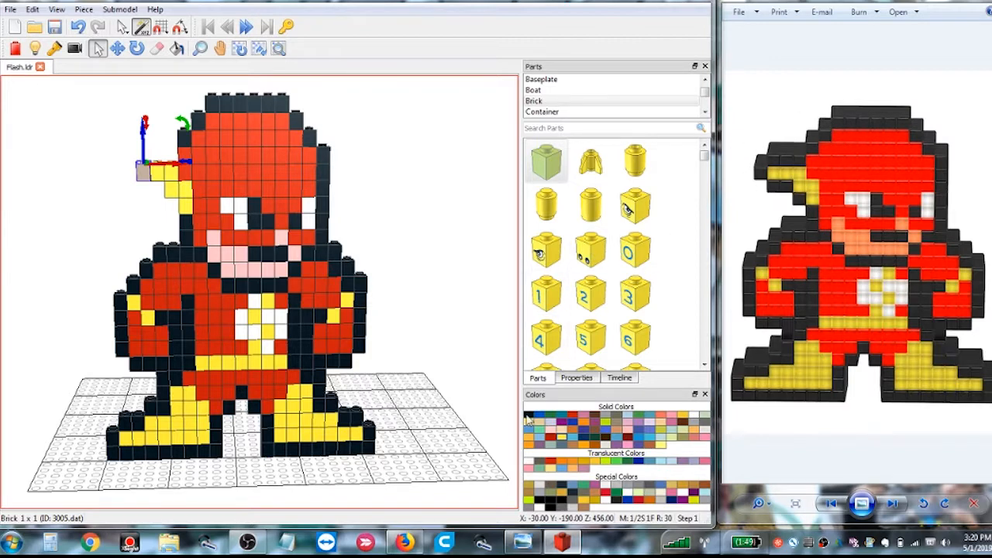
{"action": "left_click", "coordinate": [528, 418]}
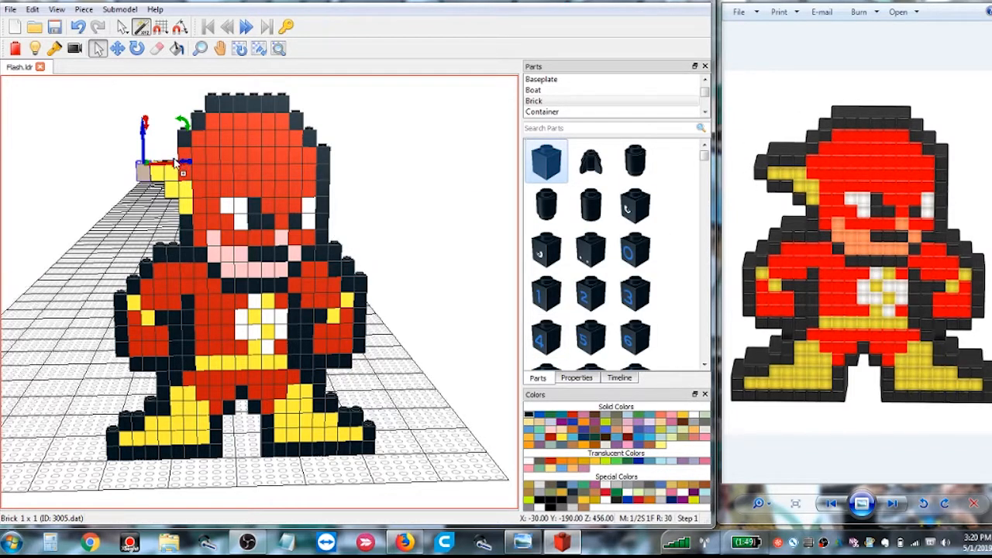
{"action": "left_click_drag", "start_coordinate": [177, 163], "coordinate": [172, 155]}
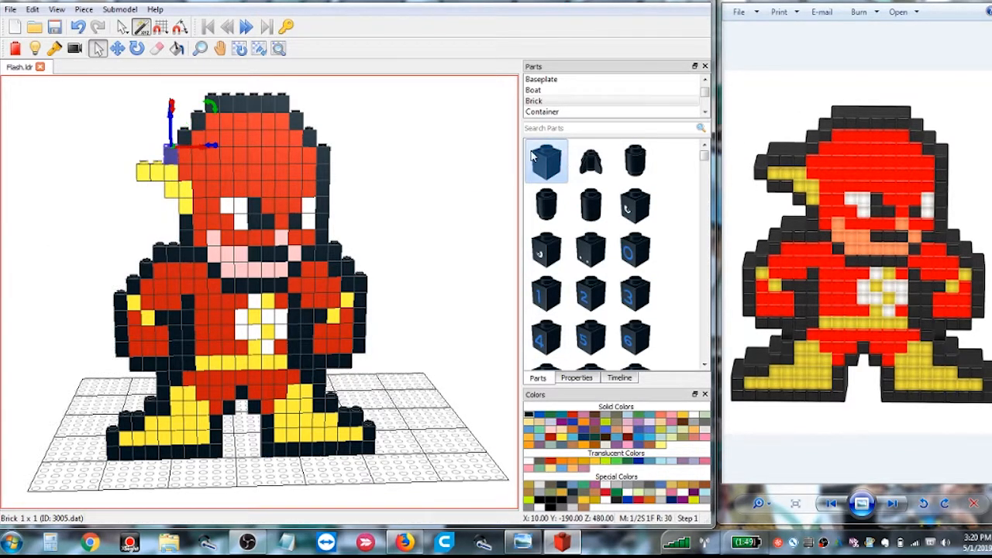
{"action": "left_click_drag", "start_coordinate": [532, 155], "coordinate": [161, 176]}
{"action": "left_click", "coordinate": [110, 141]}
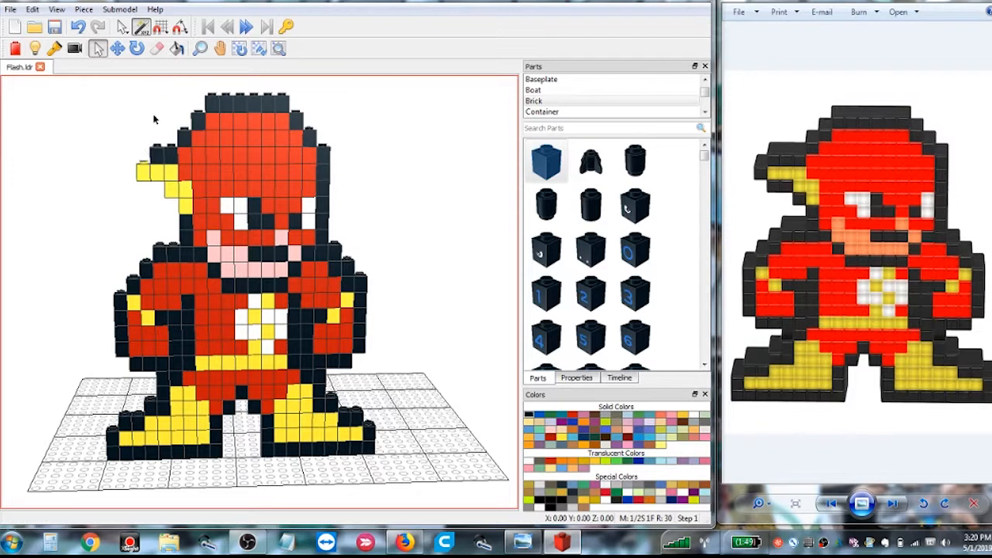
Step: Erase the outer black brick above the yellow wing and fill the gap with a new black Brick 1 x 1
{"action": "left_click", "coordinate": [157, 49]}
{"action": "left_click", "coordinate": [157, 157]}
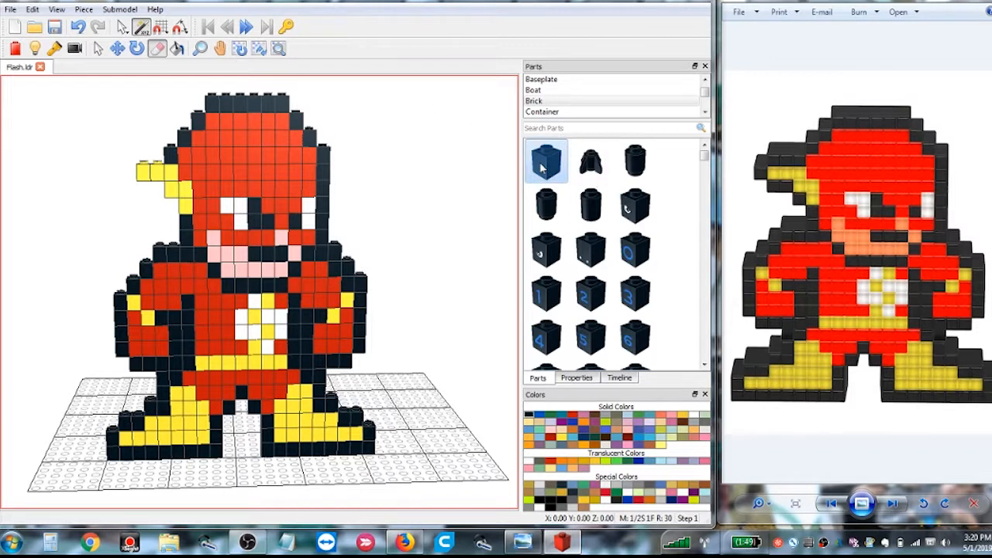
{"action": "key", "text": "ctrl"}
{"action": "key", "text": "ctrl"}
{"action": "key", "text": "ctrl"}
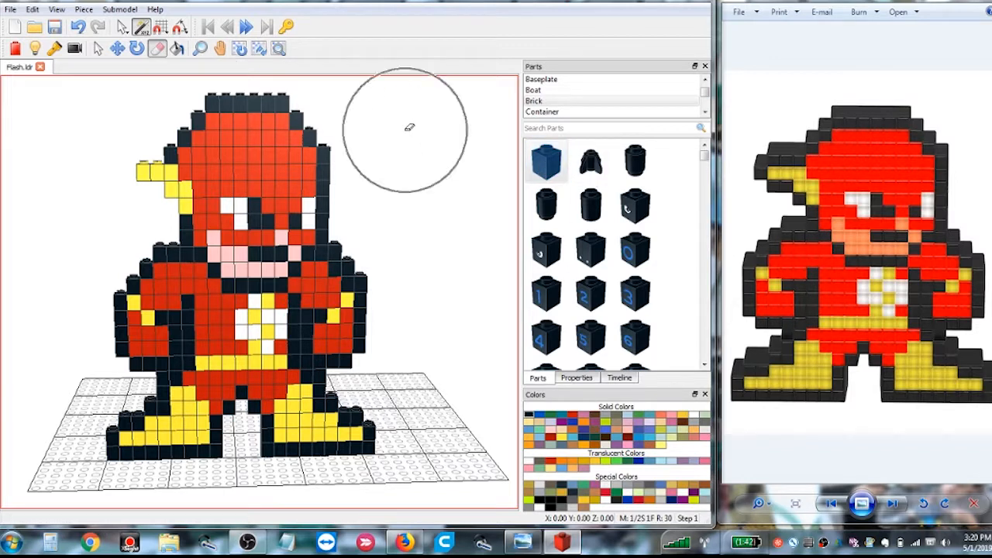
{"action": "left_click", "coordinate": [97, 48]}
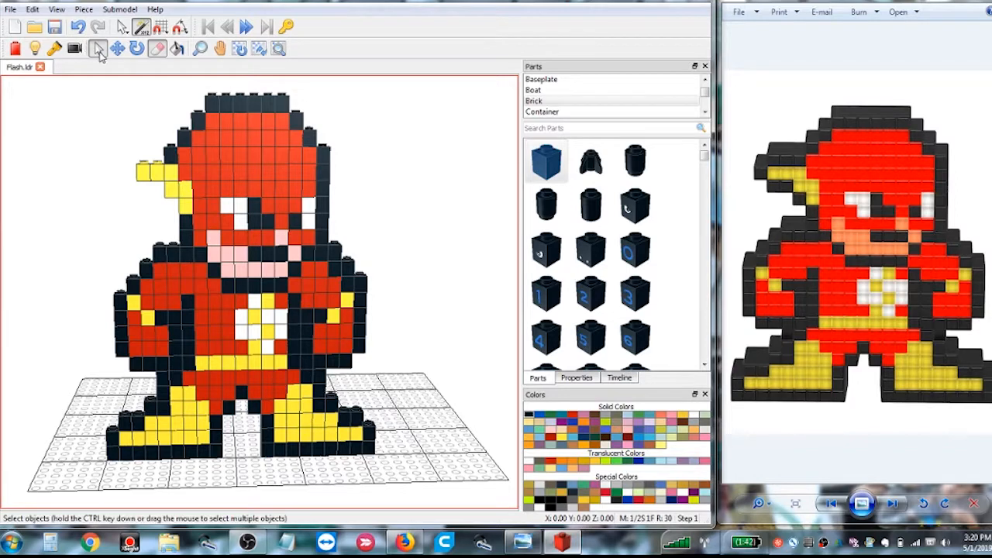
{"action": "key", "text": "ctrl"}
{"action": "left_click_drag", "start_coordinate": [545, 160], "coordinate": [158, 149]}
Step: Outline the wing's outer end with black Brick 1 x 1 pieces above it at Z 480, beside its tip, and below it at Z 432
{"action": "left_click_drag", "start_coordinate": [560, 165], "coordinate": [144, 160]}
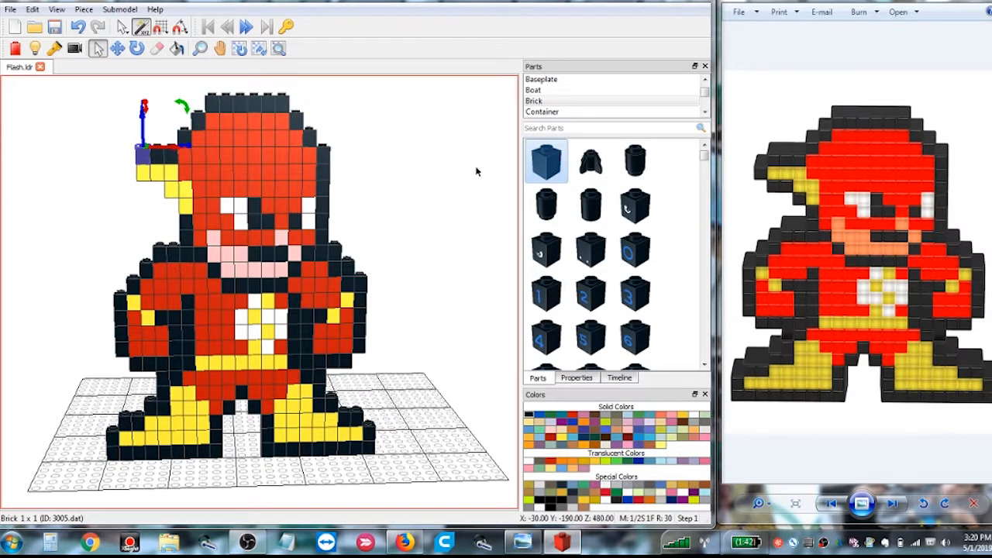
{"action": "left_click_drag", "start_coordinate": [551, 162], "coordinate": [138, 279]}
{"action": "left_click_drag", "start_coordinate": [134, 243], "coordinate": [130, 144]}
{"action": "left_click", "coordinate": [120, 208]}
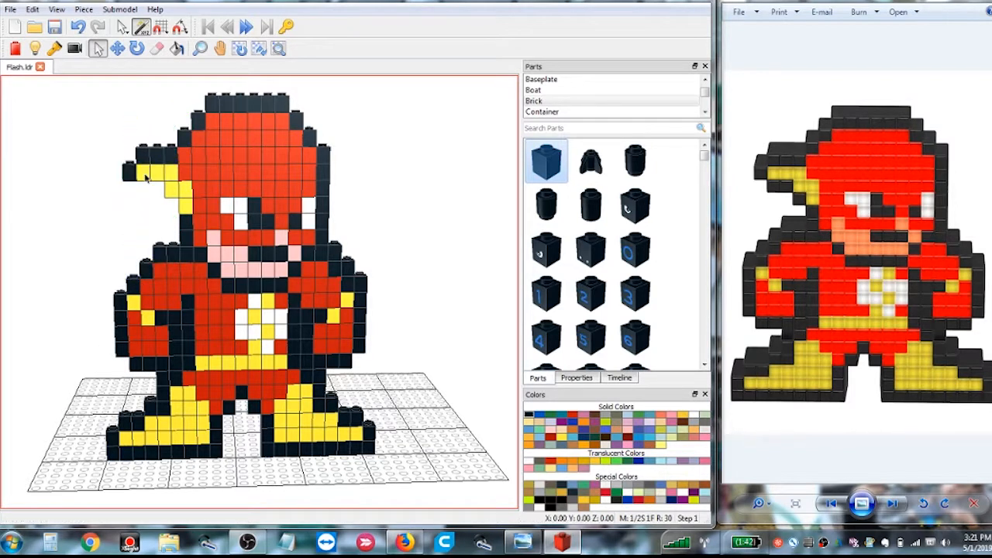
{"action": "left_click_drag", "start_coordinate": [546, 163], "coordinate": [150, 170]}
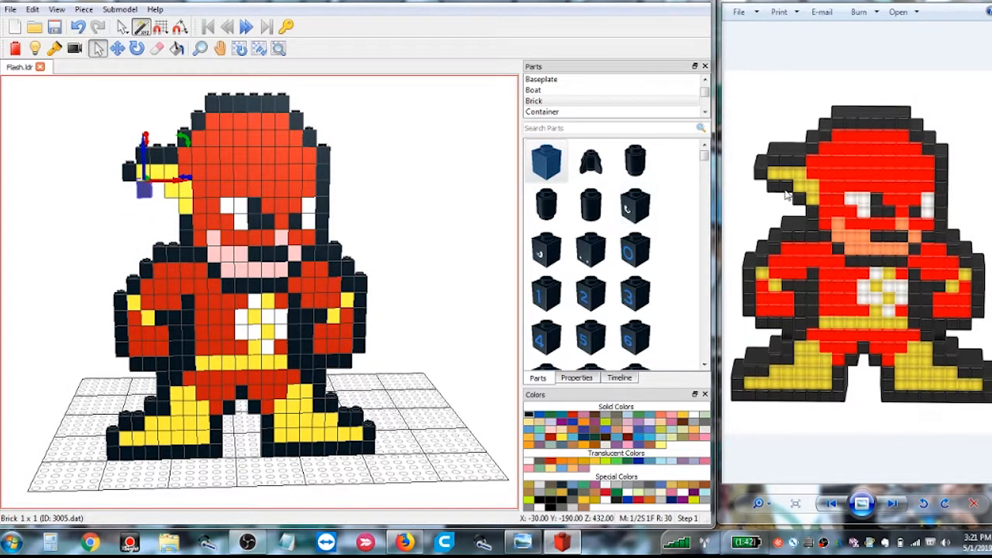
Step: Outline the underside of the yellow wing with two more black Brick 1 x 1 pieces, at X -10, Z 432 and one row lower at X 10
{"action": "key", "text": "ctrl"}
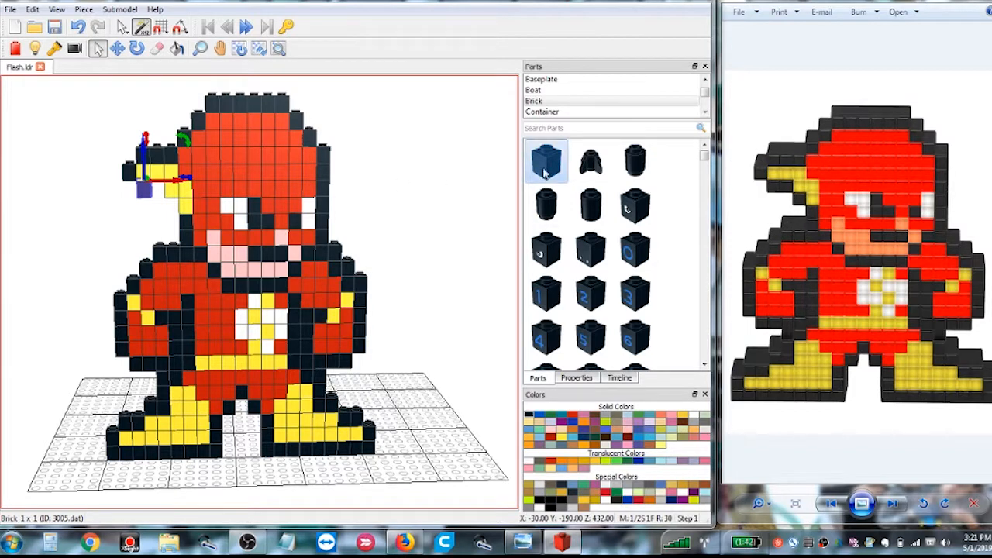
{"action": "left_click_drag", "start_coordinate": [546, 174], "coordinate": [155, 248]}
{"action": "left_click_drag", "start_coordinate": [159, 205], "coordinate": [159, 160]}
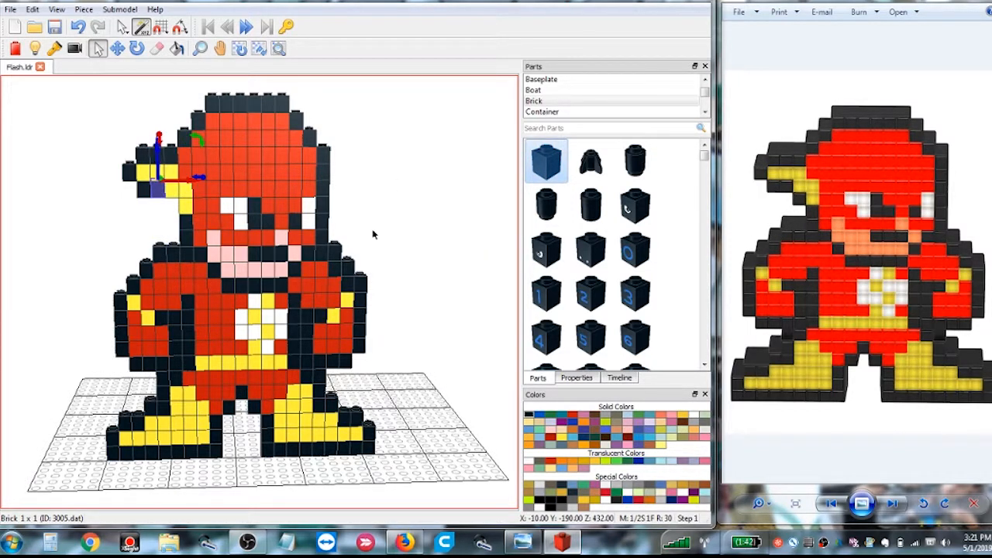
{"action": "left_click_drag", "start_coordinate": [555, 165], "coordinate": [172, 227]}
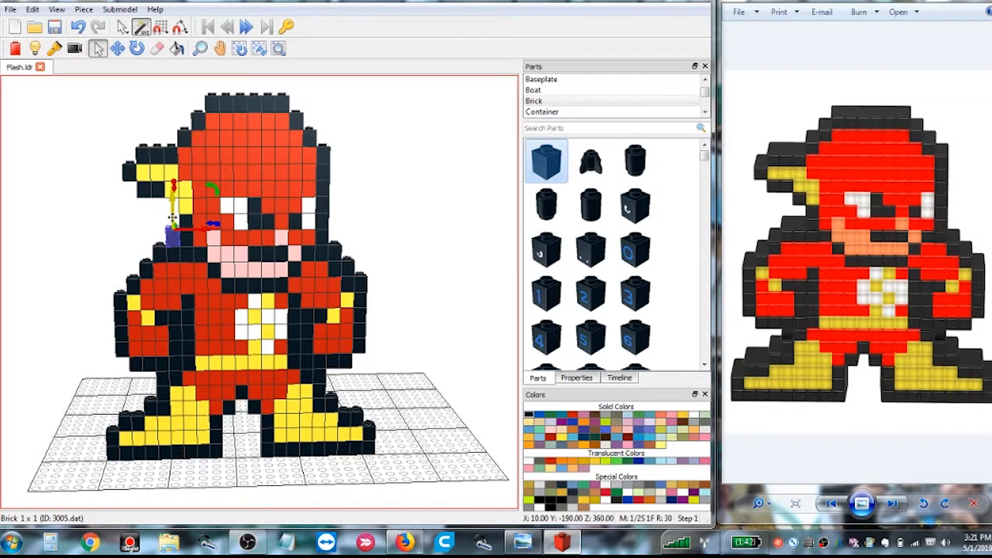
{"action": "left_click", "coordinate": [53, 188]}
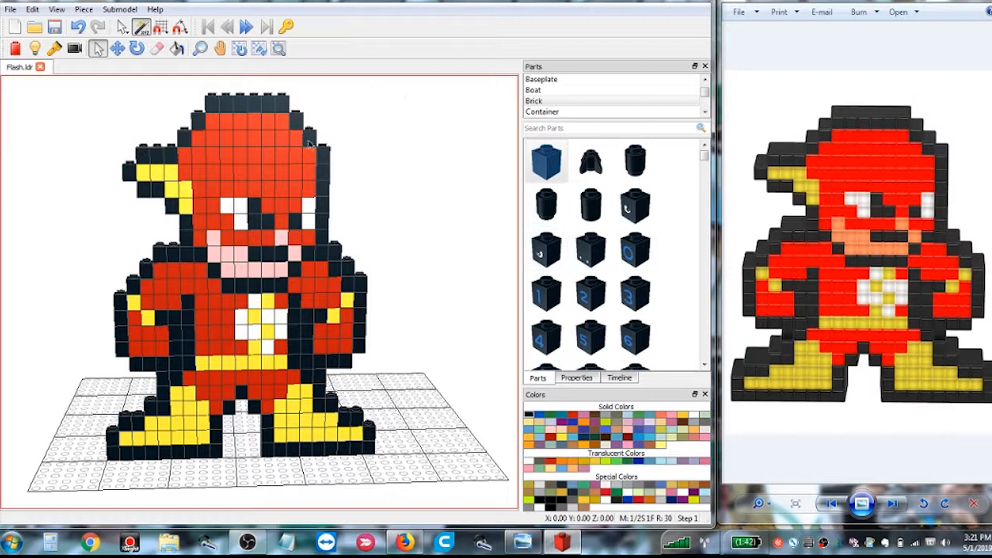
Step: Orbit the view with the Rotate tool to inspect the completed Flash figure from different sides
{"action": "left_click", "coordinate": [136, 49]}
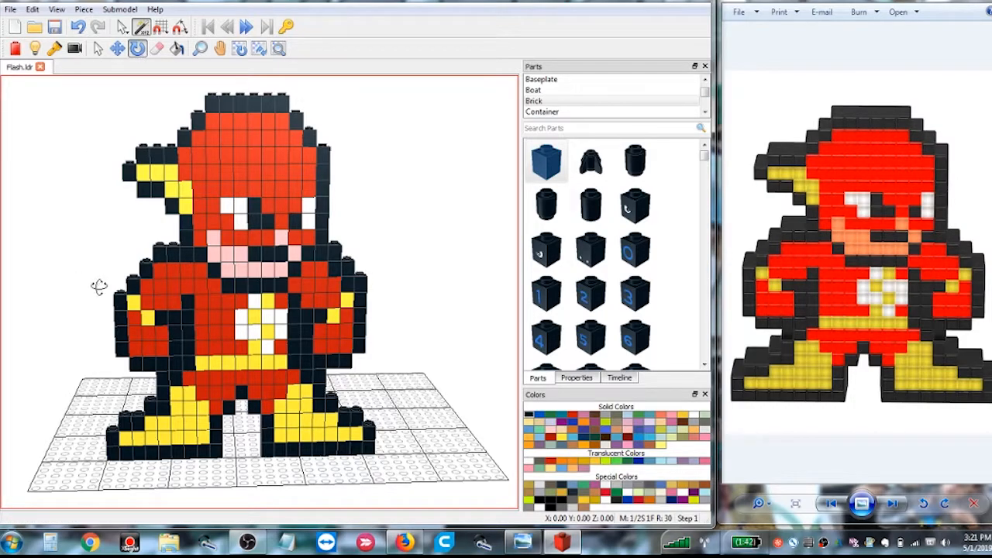
{"action": "left_click_drag", "start_coordinate": [99, 289], "coordinate": [301, 274], "text": "alt"}
{"action": "left_click_drag", "start_coordinate": [228, 307], "coordinate": [90, 286]}
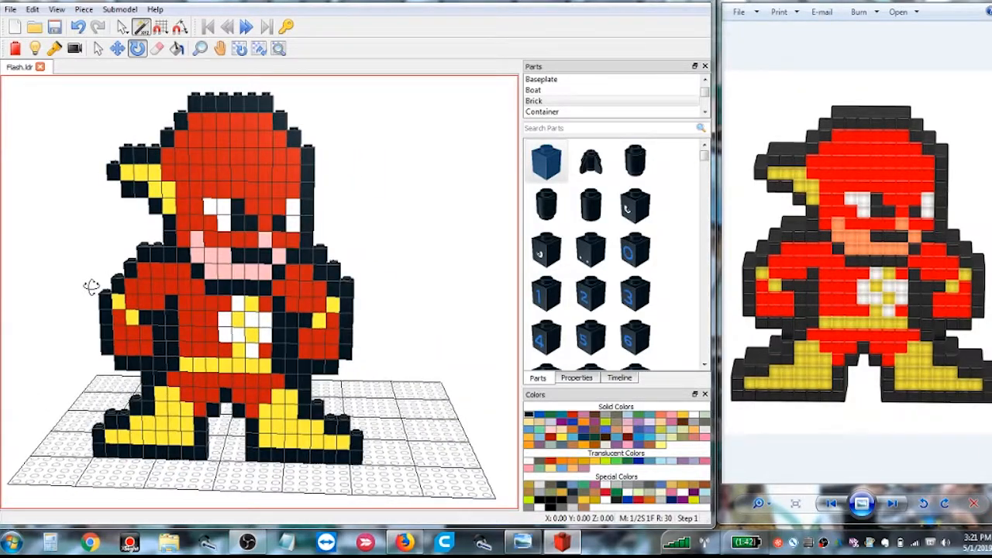
Step: Start saving the model under a chosen location, browsing to Computer and selecting the H: network drive for the file Flash
{"action": "left_click", "coordinate": [11, 11]}
{"action": "left_click", "coordinate": [31, 73]}
{"action": "left_click", "coordinate": [11, 9]}
{"action": "left_click", "coordinate": [35, 84]}
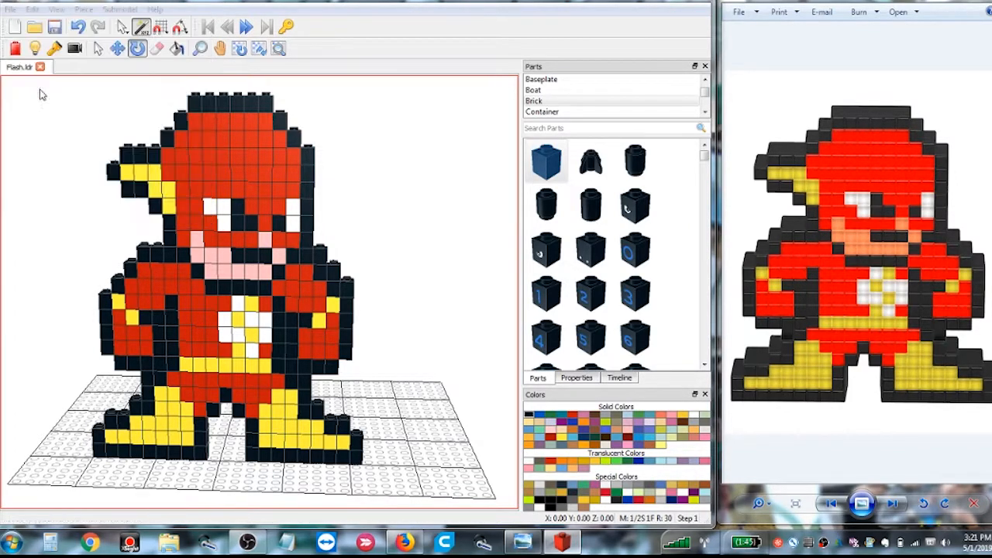
{"action": "left_click", "coordinate": [233, 89]}
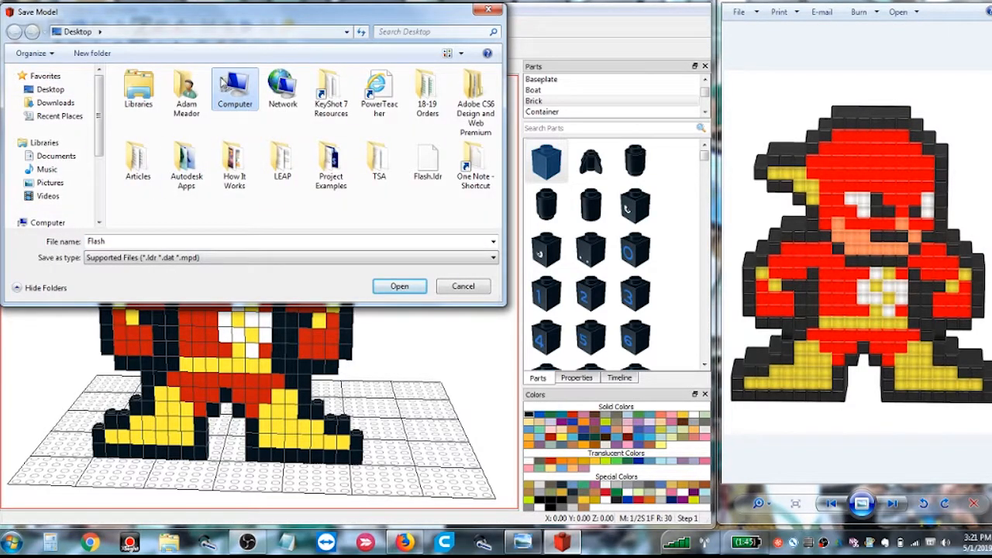
{"action": "double_click", "coordinate": [233, 109]}
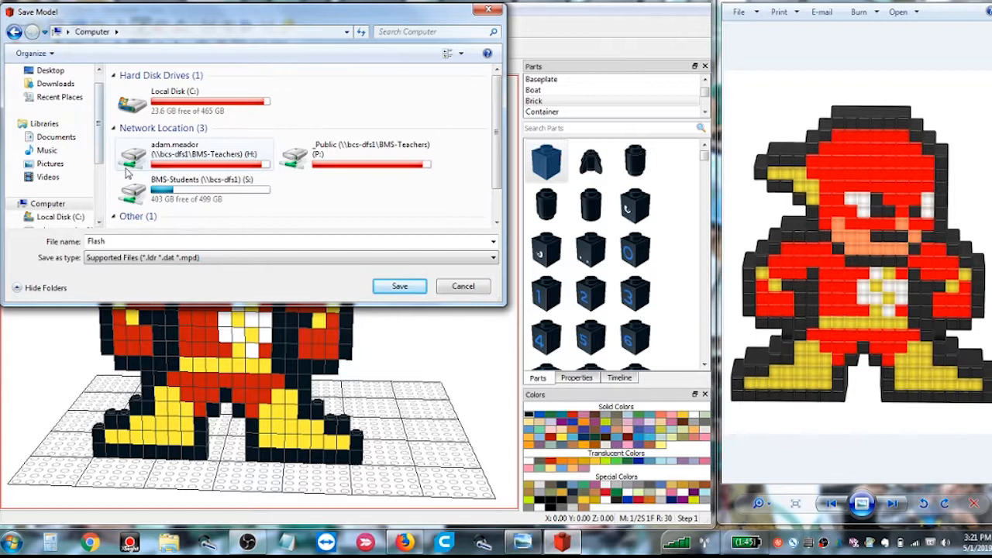
{"action": "left_click", "coordinate": [188, 161]}
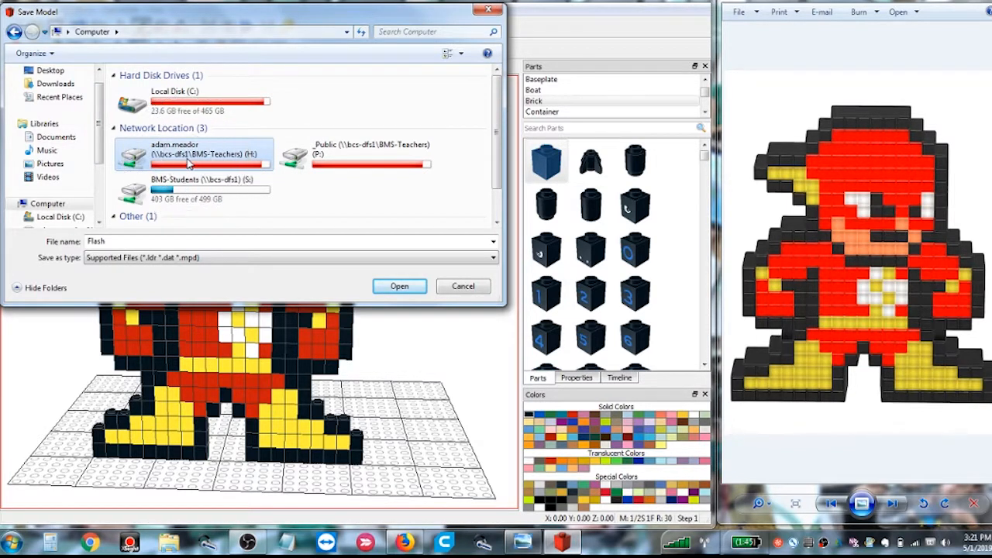
{"action": "left_click", "coordinate": [118, 241]}
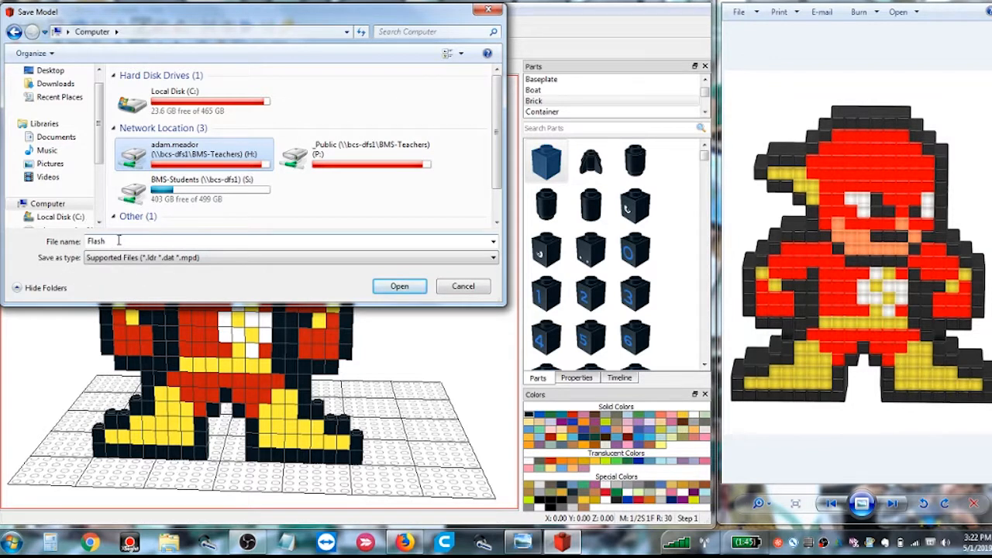